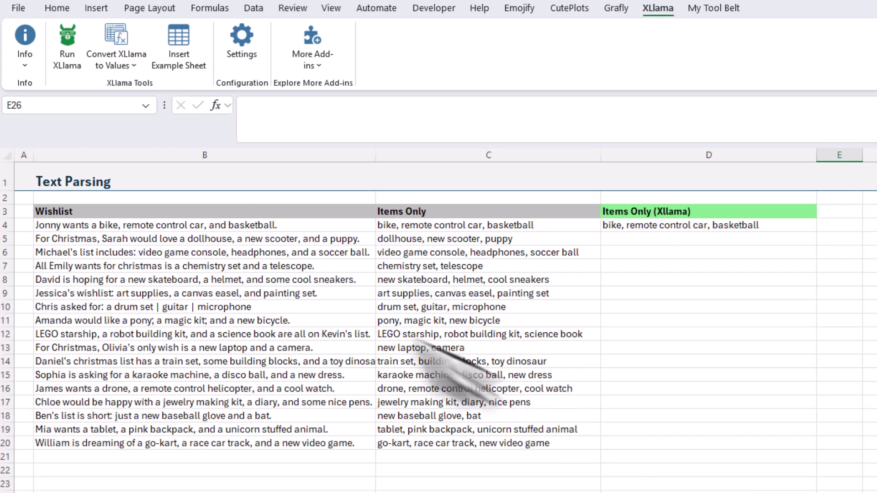
Compare the first wishlist sentence with the Copilot and XLlama formulas for Items Only
{"action": "left_click", "coordinate": [292, 224]}
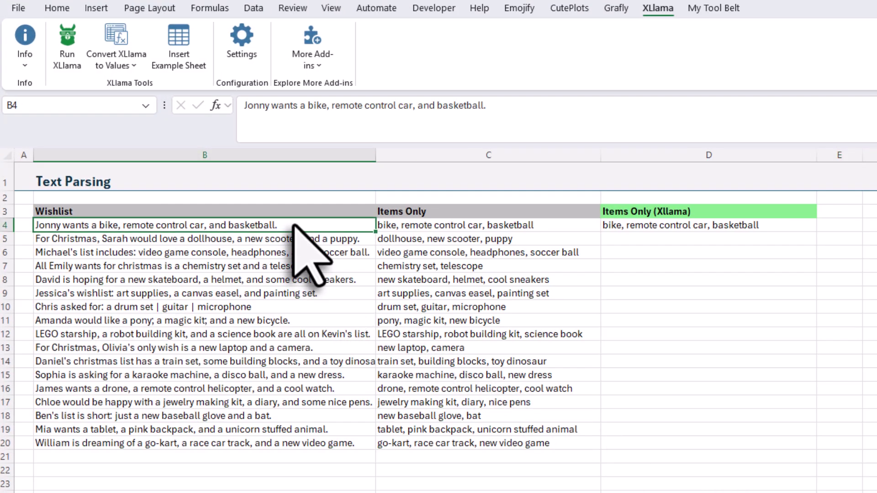
{"action": "left_click", "coordinate": [557, 226]}
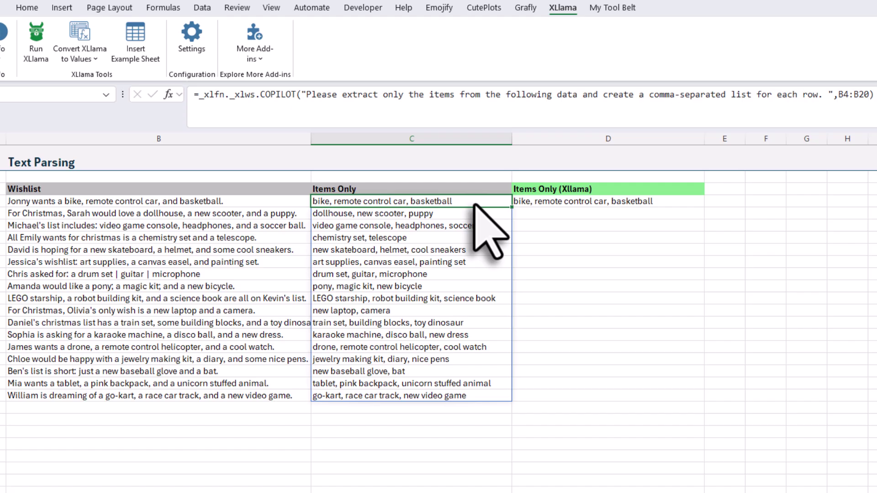
{"action": "left_click", "coordinate": [690, 203]}
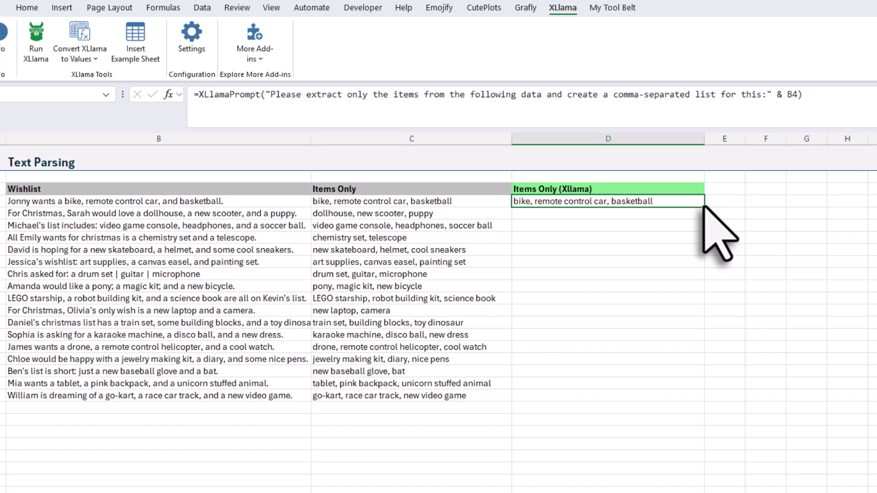
Commit the D4 XLlama formula and fill it down through D20
{"action": "left_click", "coordinate": [776, 104]}
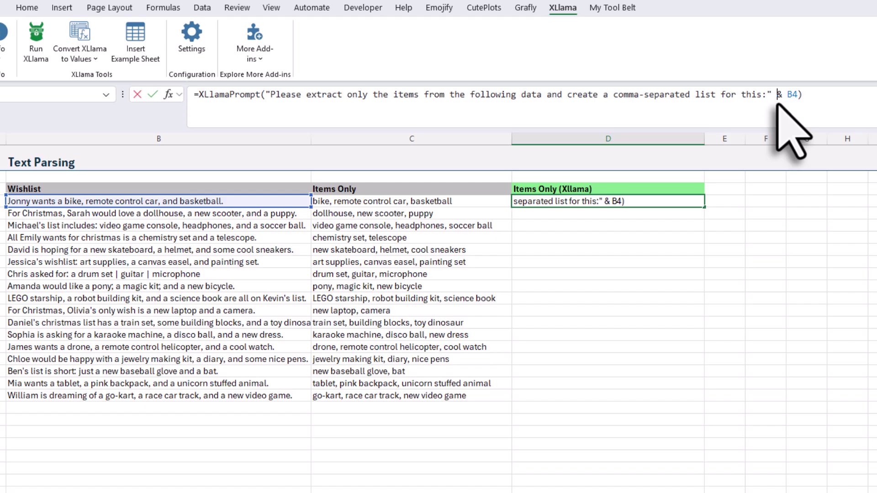
{"action": "key", "text": "Escape"}
{"action": "left_click_drag", "start_coordinate": [704, 208], "coordinate": [706, 420]}
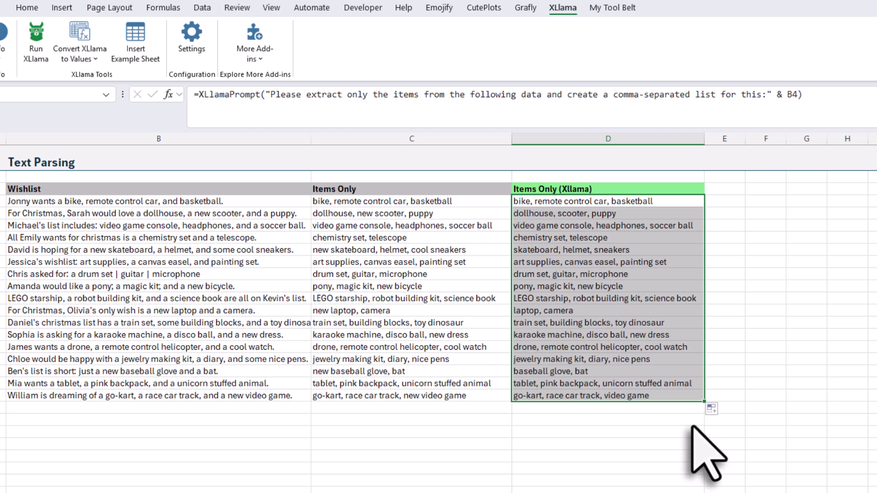
{"action": "left_click", "coordinate": [692, 425]}
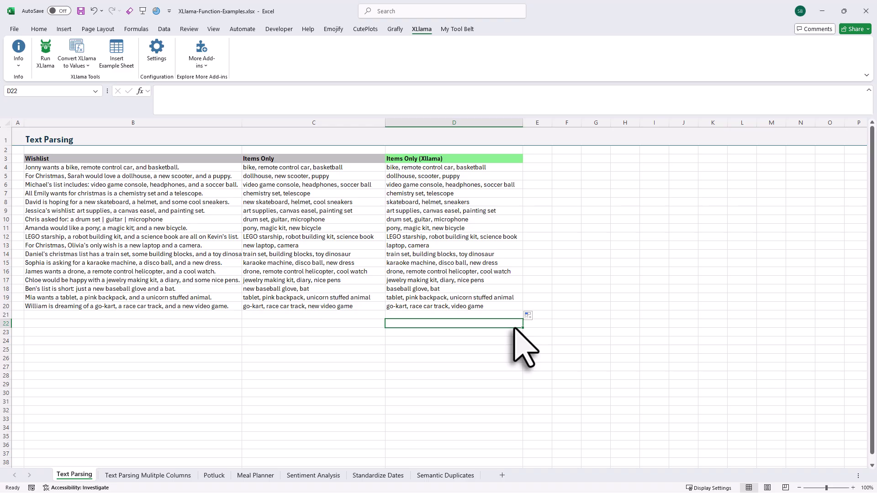
On Text Parsing Mulitple Columns, copy the E4:F4 name and item formulas down to row 20
{"action": "left_click", "coordinate": [125, 475]}
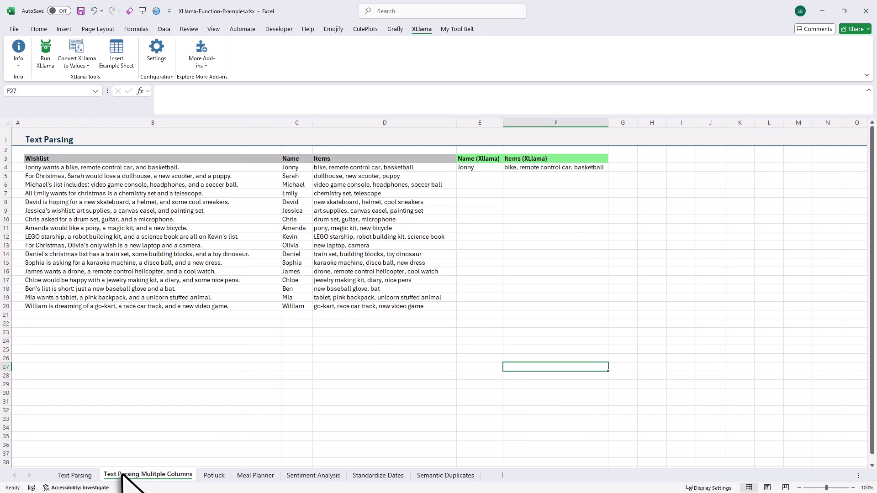
{"action": "left_click", "coordinate": [294, 168]}
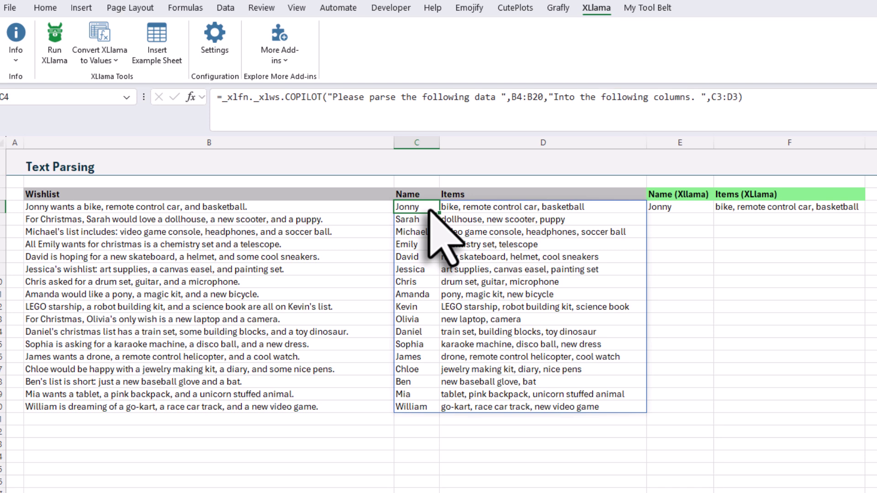
{"action": "left_click", "coordinate": [695, 209]}
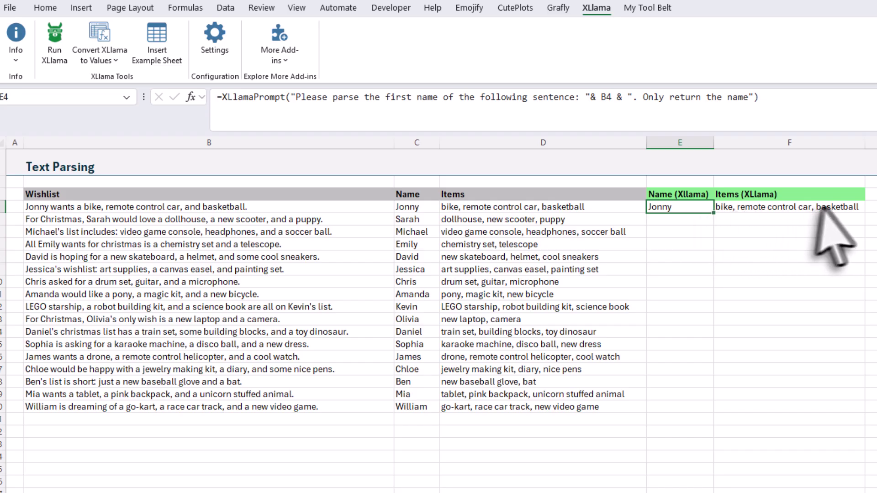
{"action": "left_click", "coordinate": [838, 207]}
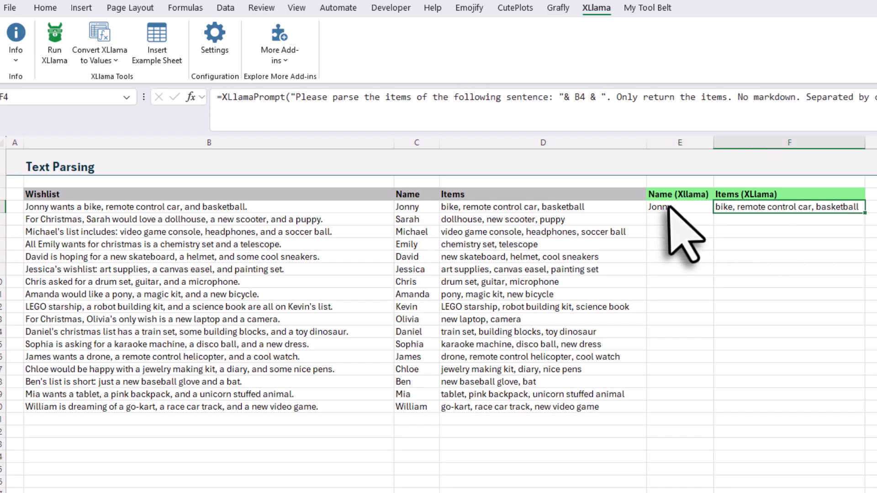
{"action": "left_click_drag", "start_coordinate": [681, 208], "coordinate": [775, 211]}
{"action": "left_click_drag", "start_coordinate": [865, 213], "coordinate": [840, 427]}
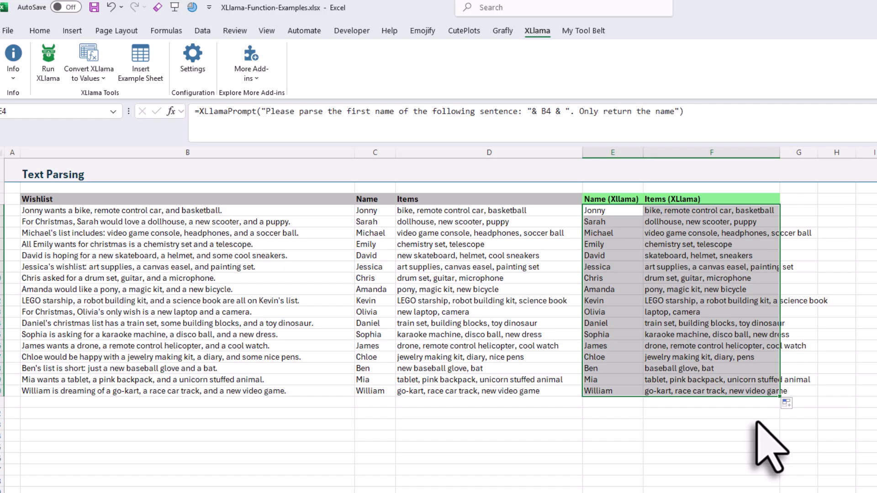
Keep gemma3:4b as the XLlama model and switch to the Potluck sheet
{"action": "left_click", "coordinate": [756, 424]}
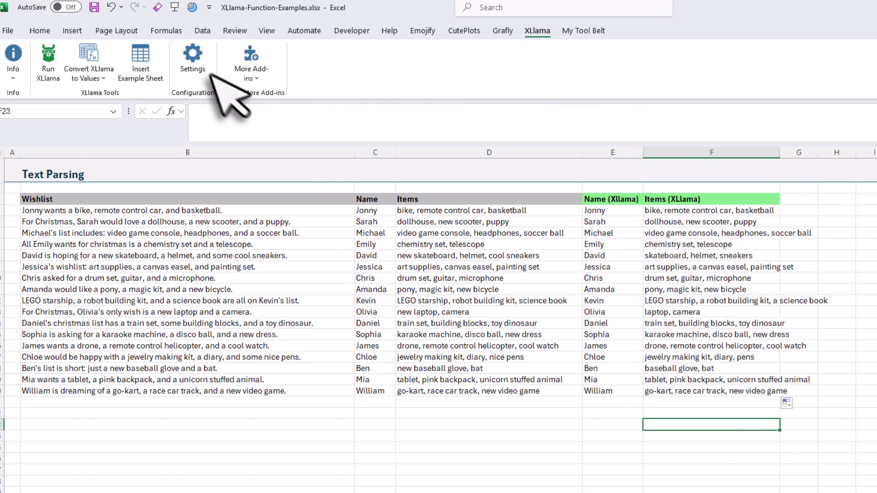
{"action": "left_click", "coordinate": [203, 70]}
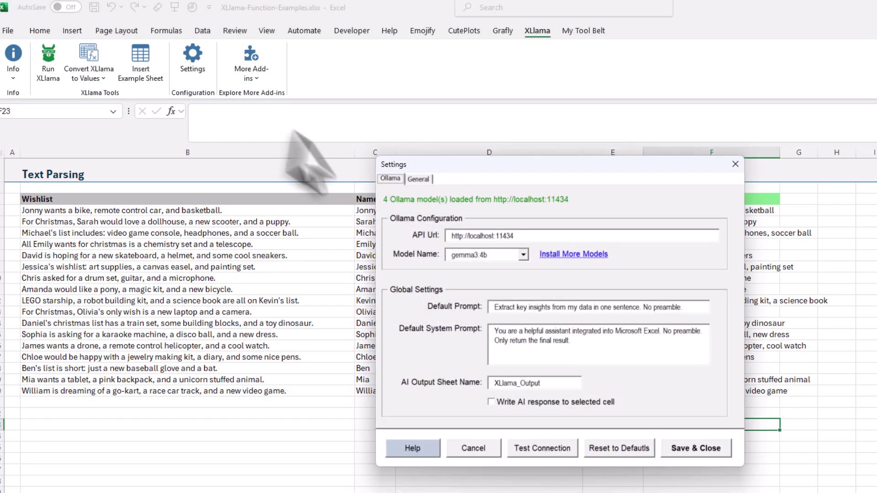
{"action": "left_click", "coordinate": [523, 254]}
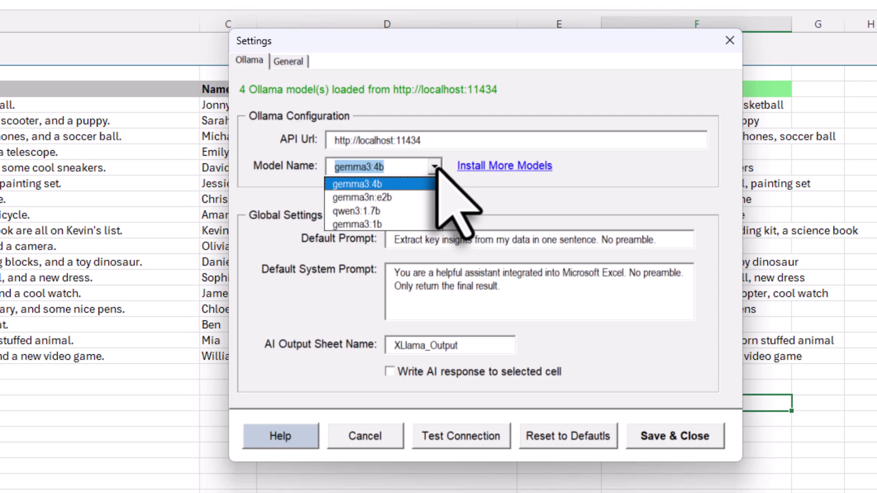
{"action": "left_click", "coordinate": [435, 167]}
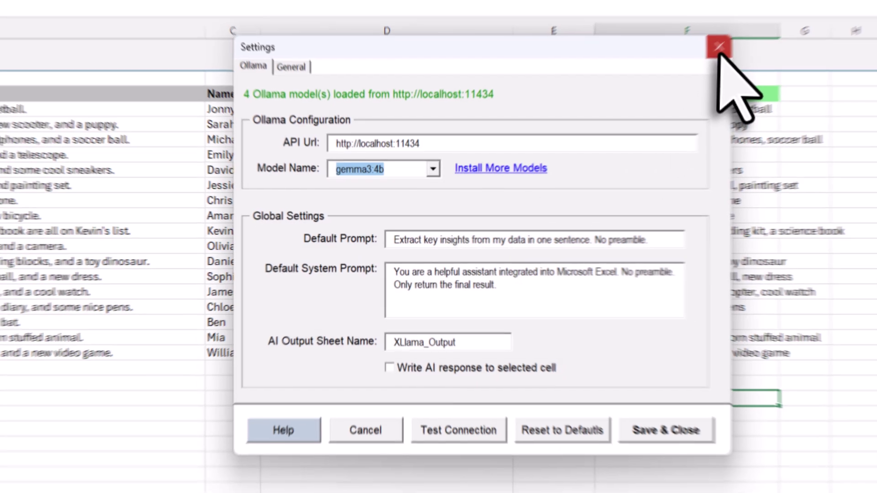
{"action": "left_click", "coordinate": [729, 40]}
{"action": "left_click", "coordinate": [215, 475]}
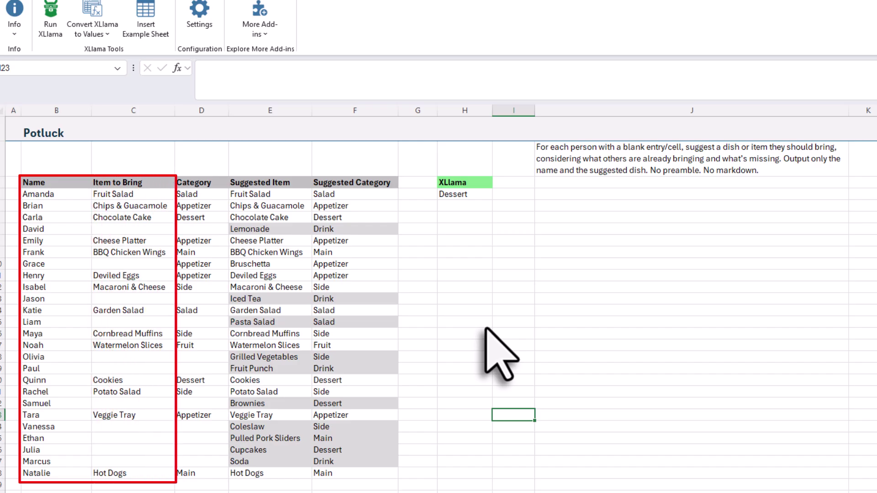
Review the Copilot D4 and E4 formulas, then fill the H4 category formula to H28
{"action": "left_click", "coordinate": [209, 195]}
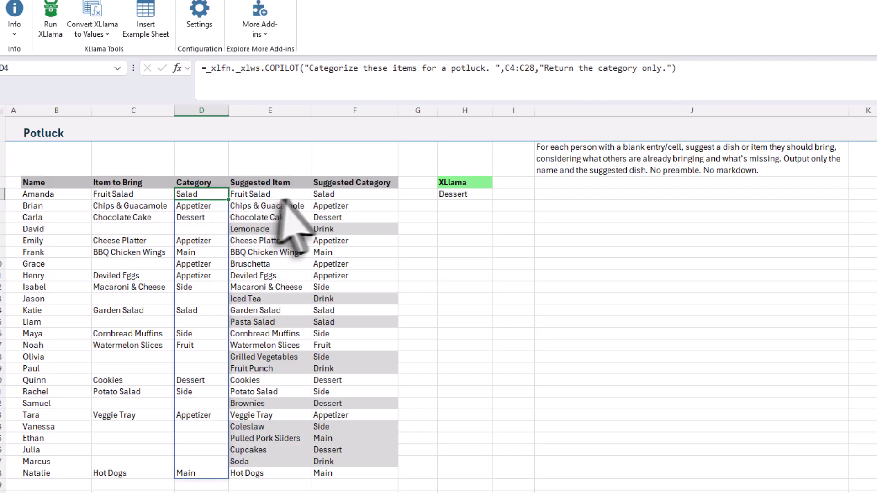
{"action": "left_click", "coordinate": [297, 197]}
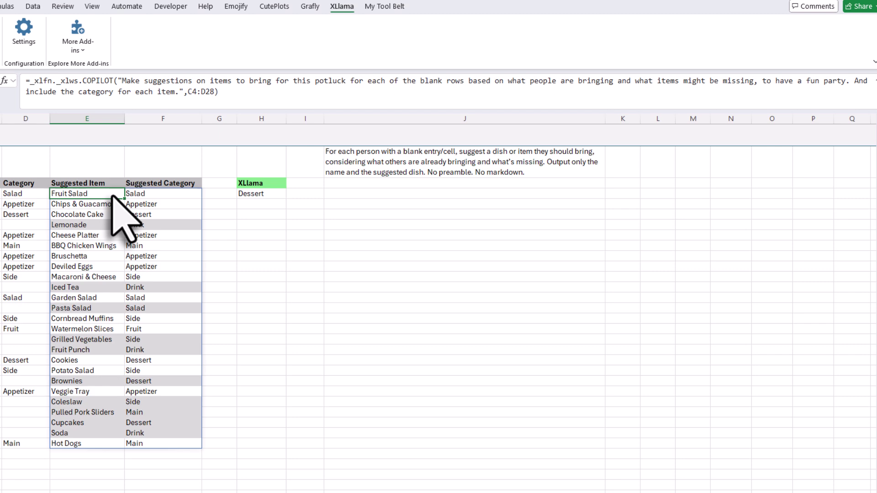
{"action": "left_click", "coordinate": [365, 187]}
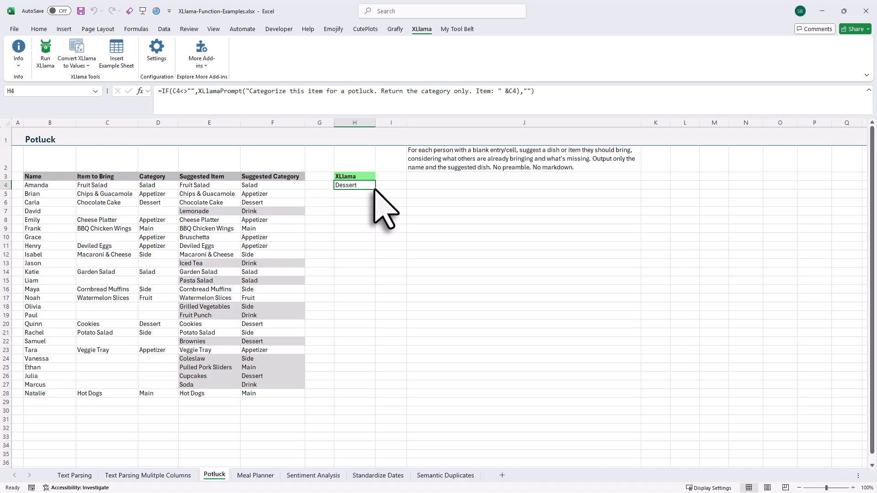
{"action": "left_click_drag", "start_coordinate": [374, 190], "coordinate": [368, 398]}
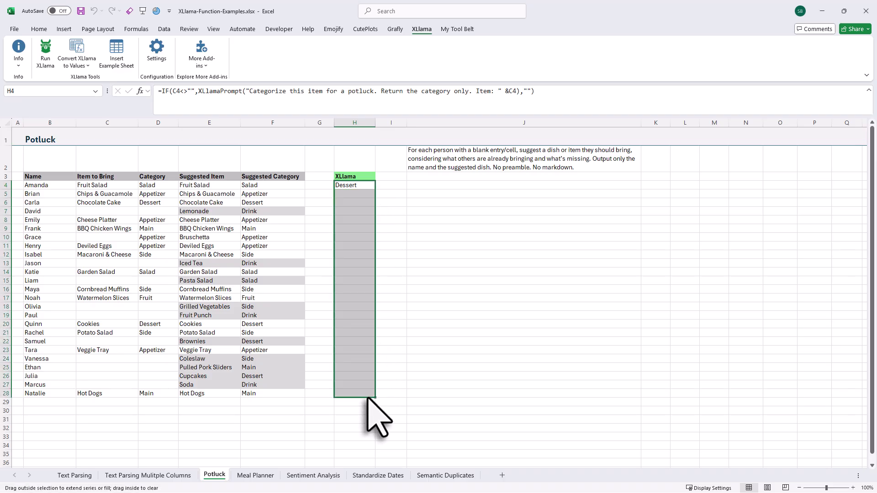
{"action": "left_click_drag", "start_coordinate": [368, 398], "coordinate": [368, 399]}
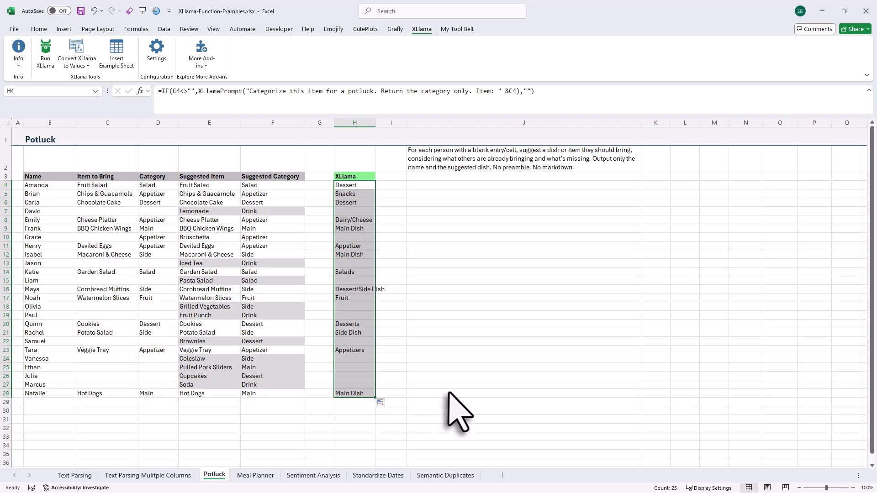
{"action": "left_click", "coordinate": [449, 392]}
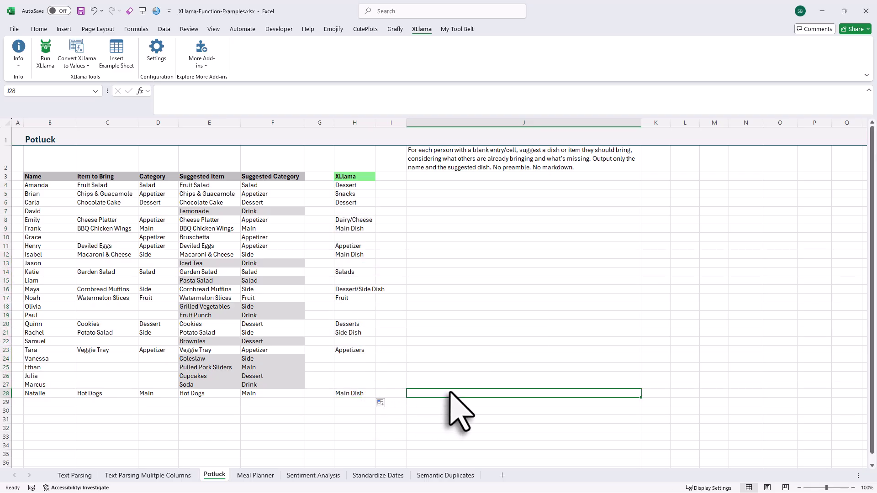
Select the full potluck suggestion prompt text in J2
{"action": "left_click", "coordinate": [421, 156]}
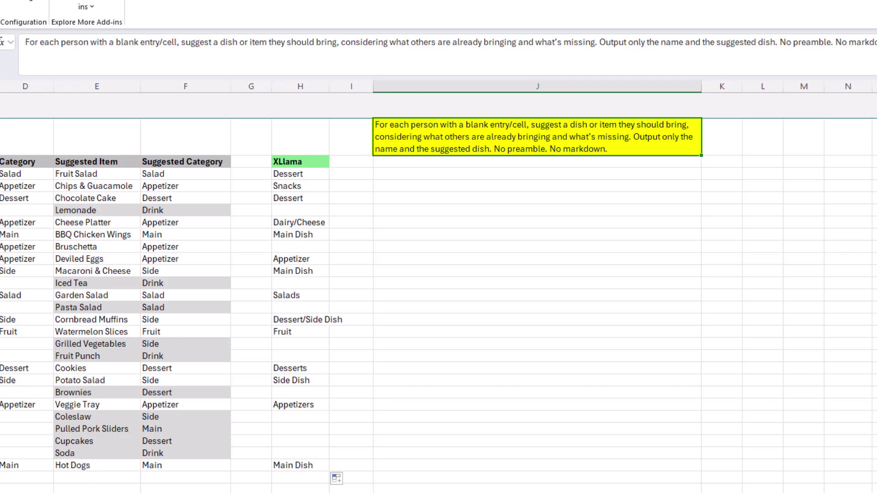
{"action": "left_click_drag", "start_coordinate": [872, 42], "coordinate": [25, 42]}
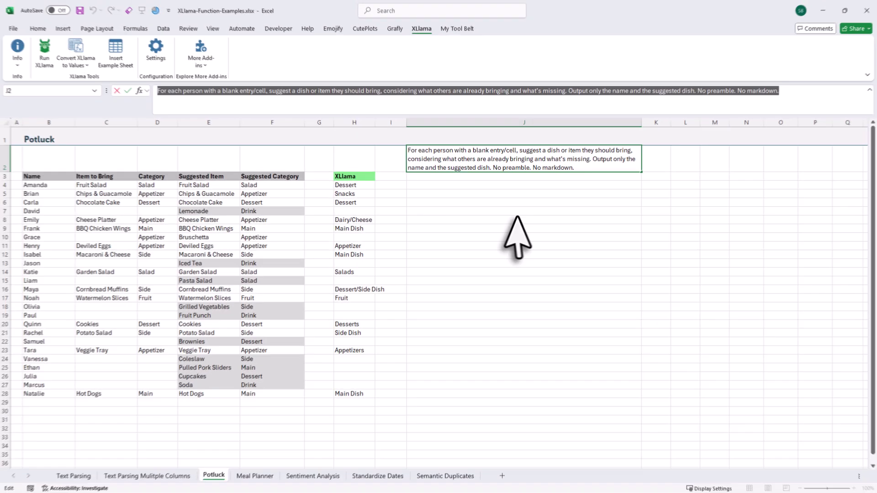
{"action": "left_click", "coordinate": [516, 217]}
Run XLlama on names and dishes B3:C28, then widen column A to read the output
{"action": "mouse_move", "coordinate": [37, 177]}
{"action": "left_mouse_down"}
{"action": "mouse_move", "coordinate": [130, 220]}
{"action": "mouse_move", "coordinate": [119, 396]}
{"action": "left_mouse_up"}
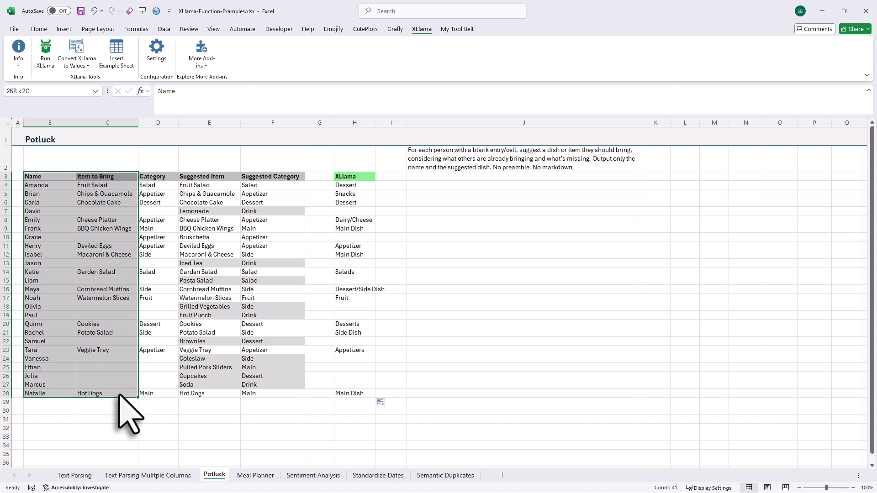
{"action": "left_click", "coordinate": [47, 58]}
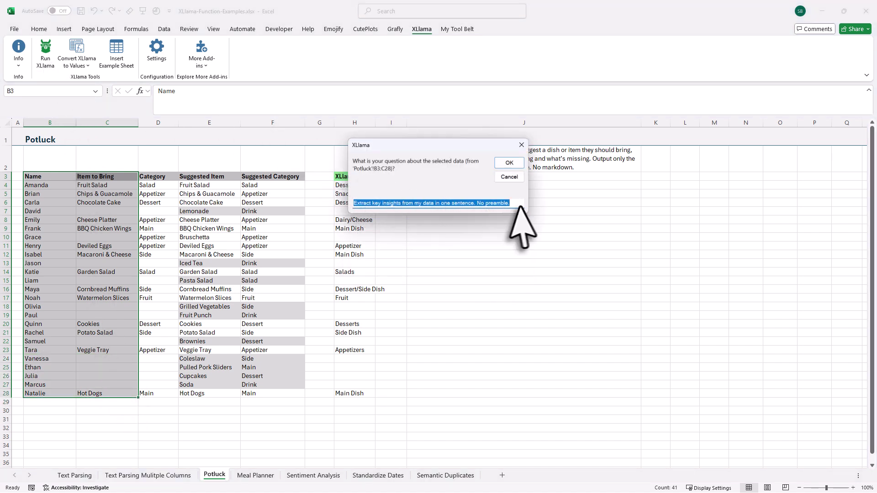
{"action": "left_click", "coordinate": [520, 204]}
{"action": "left_click", "coordinate": [510, 163]}
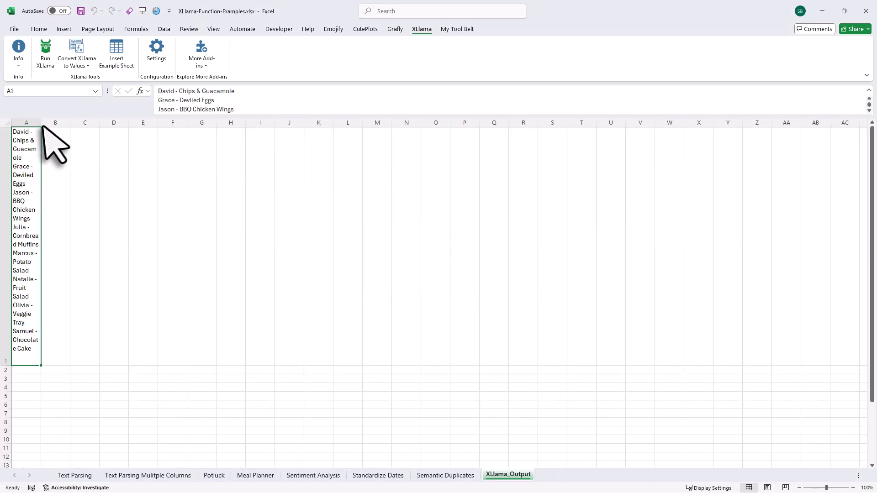
{"action": "left_click_drag", "start_coordinate": [41, 123], "coordinate": [194, 132]}
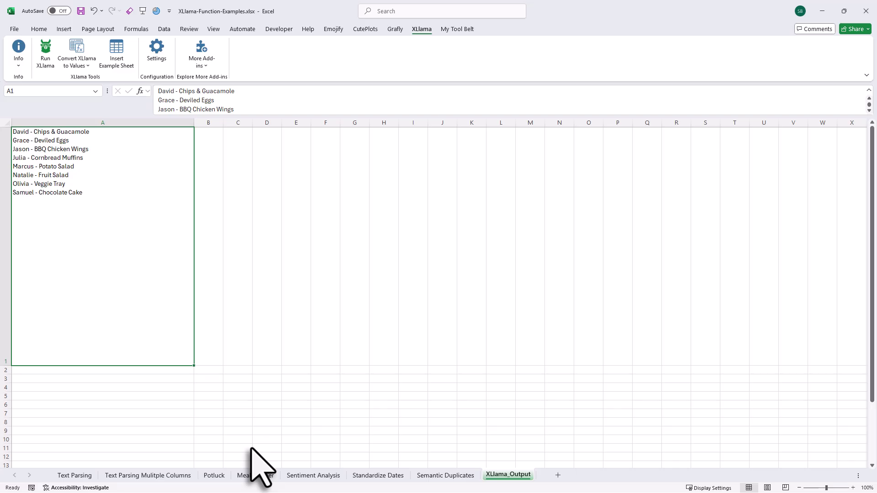
{"action": "left_click", "coordinate": [256, 475]}
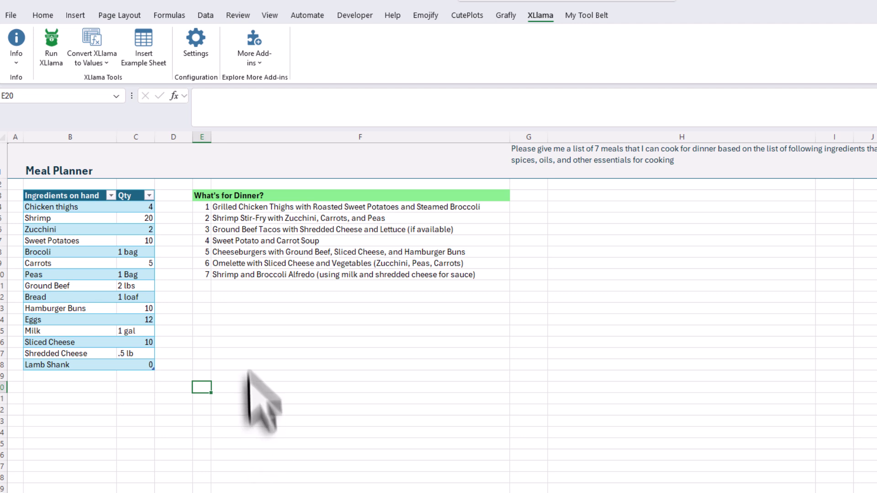
{"action": "left_click", "coordinate": [204, 209]}
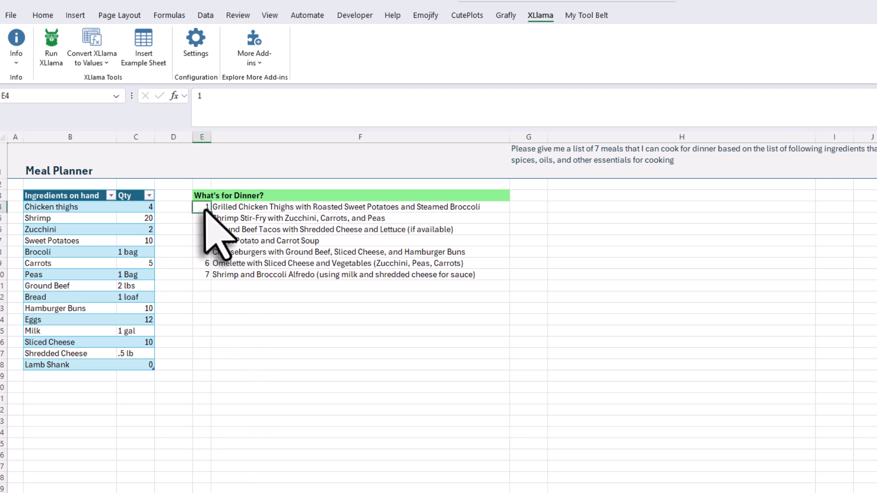
{"action": "left_click", "coordinate": [234, 207]}
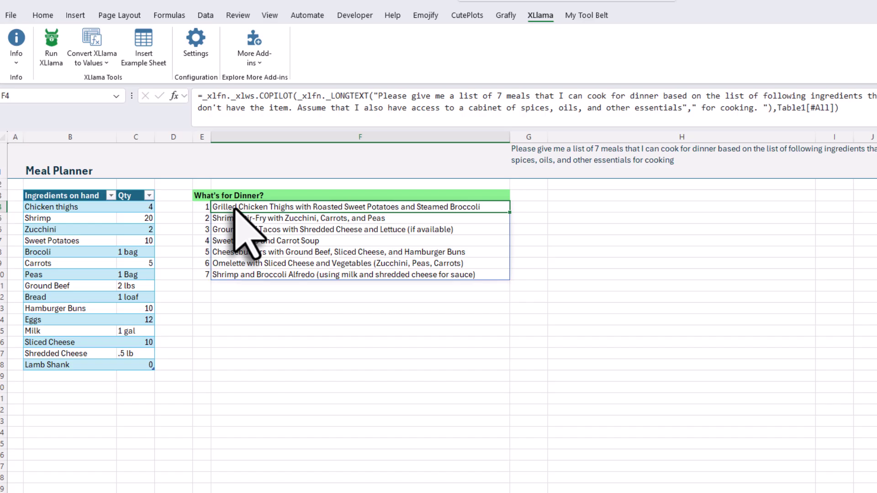
{"action": "left_click", "coordinate": [418, 136]}
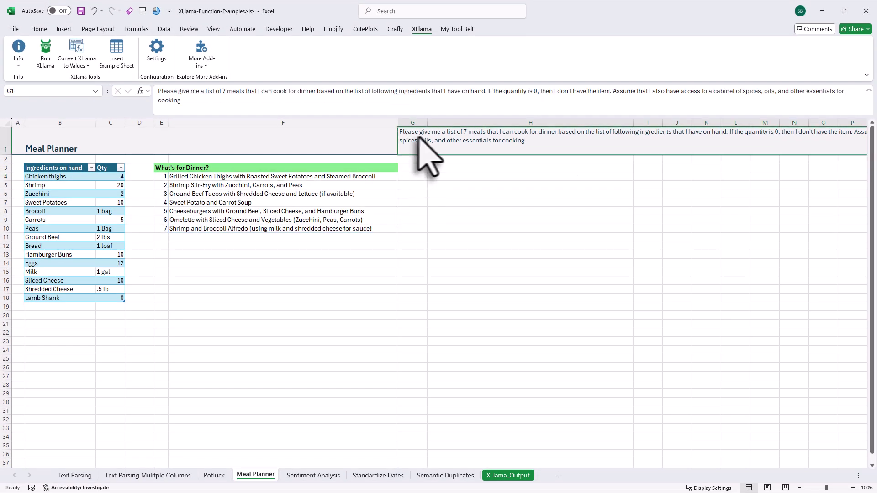
{"action": "triple_click", "coordinate": [184, 102]}
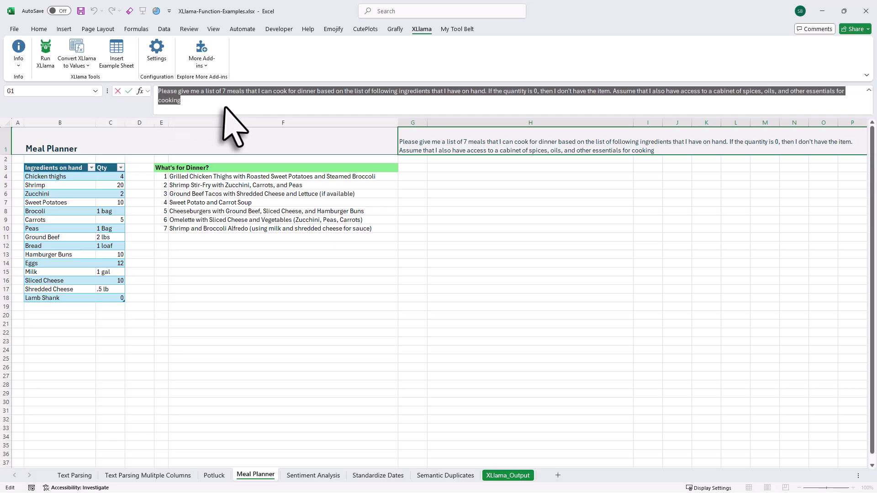
{"action": "left_click", "coordinate": [433, 193]}
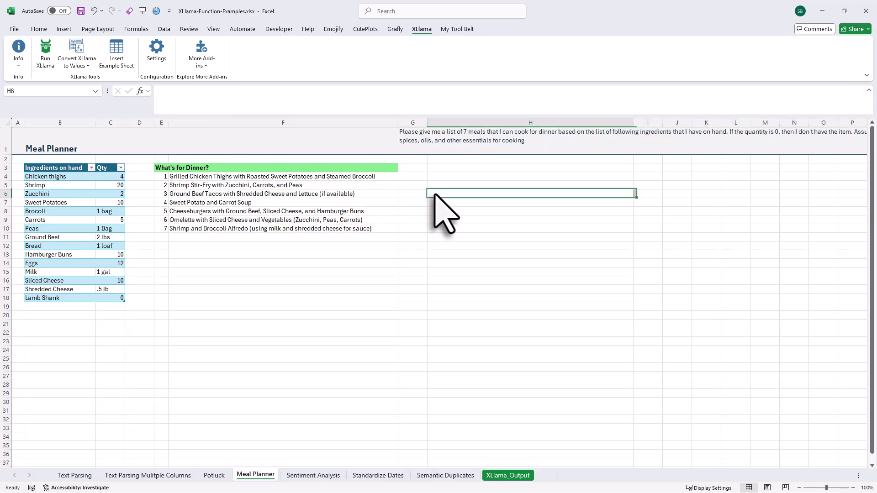
Enable 'Write AI response to selected cell' in XLlama Settings and save
{"action": "left_click", "coordinate": [157, 50]}
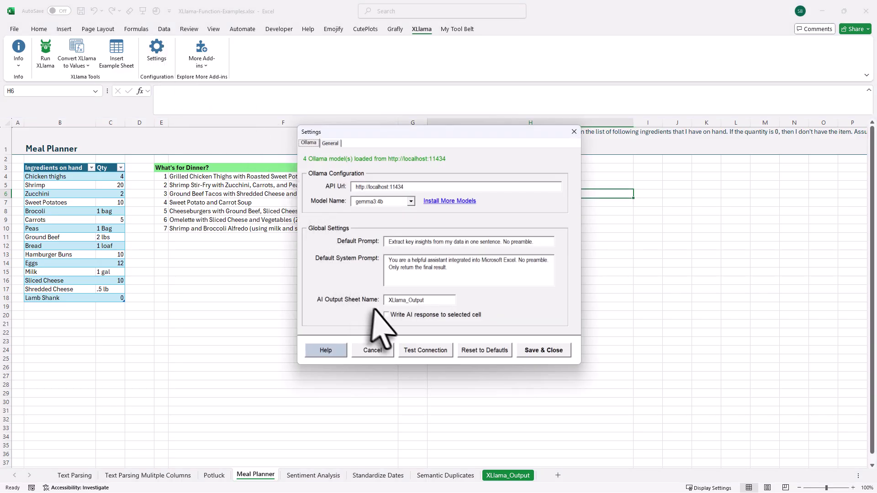
{"action": "left_click", "coordinate": [387, 315]}
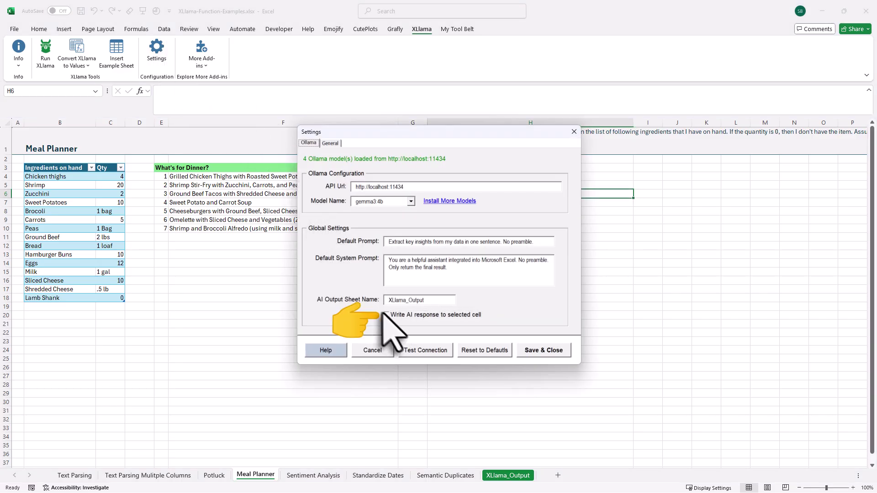
{"action": "left_click", "coordinate": [541, 350]}
{"action": "left_click", "coordinate": [457, 284]}
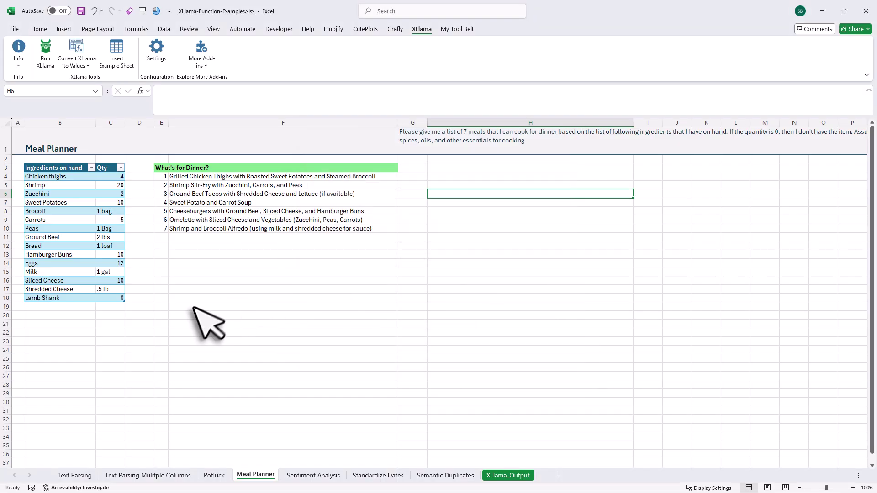
Run XLlama on ingredients B3:C18, write the dinner ideas to F19, and widen column F
{"action": "left_click", "coordinate": [191, 306]}
{"action": "mouse_move", "coordinate": [41, 167]}
{"action": "left_mouse_down"}
{"action": "mouse_move", "coordinate": [102, 228]}
{"action": "mouse_move", "coordinate": [107, 299]}
{"action": "left_mouse_up"}
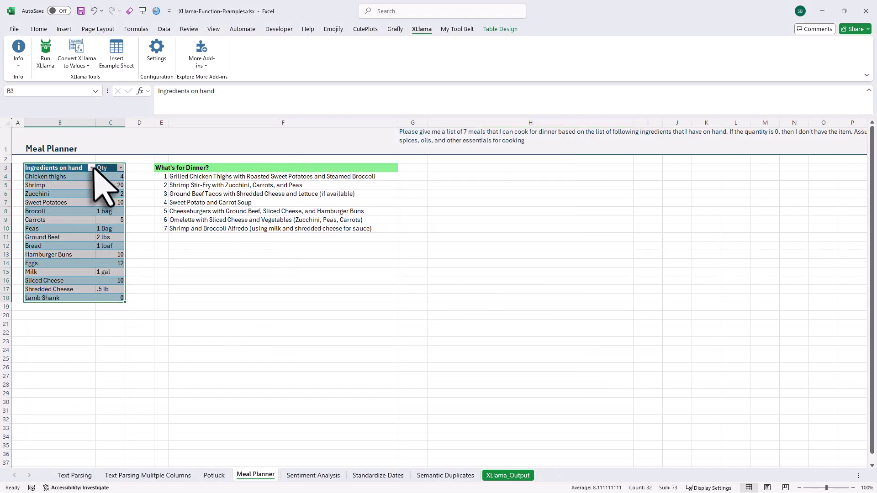
{"action": "left_click", "coordinate": [46, 50]}
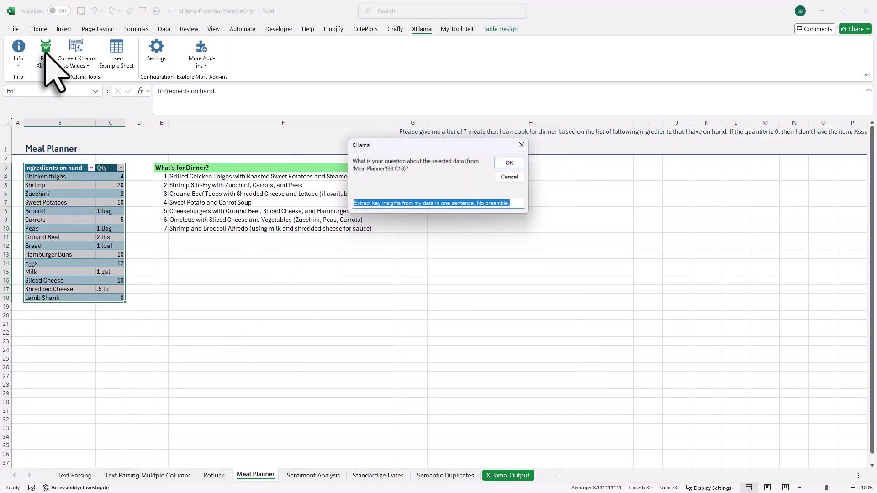
{"action": "left_click", "coordinate": [503, 163]}
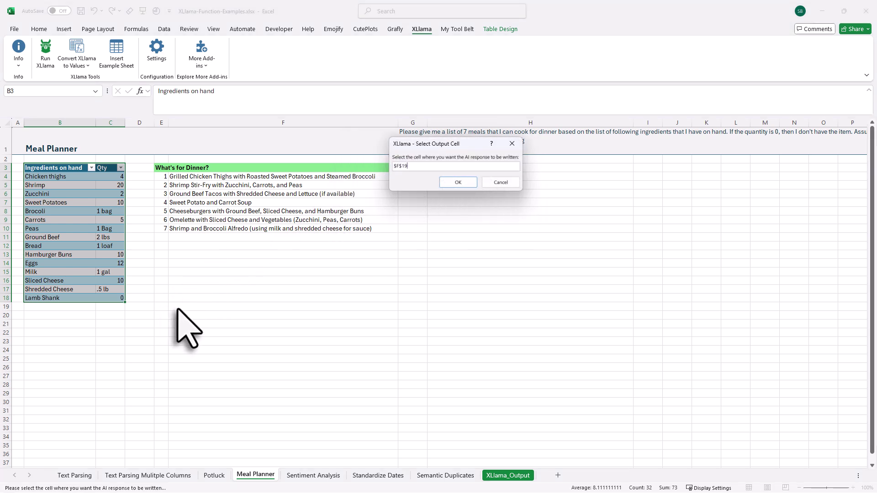
{"action": "left_click", "coordinate": [467, 181]}
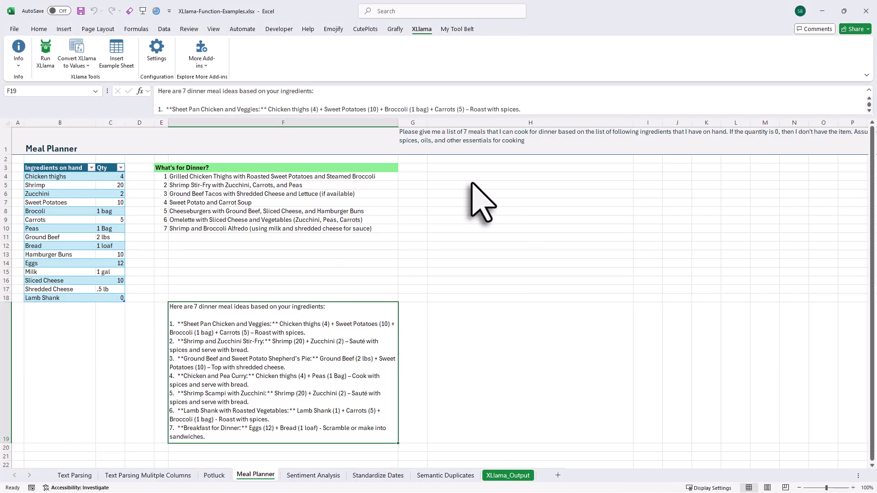
{"action": "left_click_drag", "start_coordinate": [398, 122], "coordinate": [545, 122]}
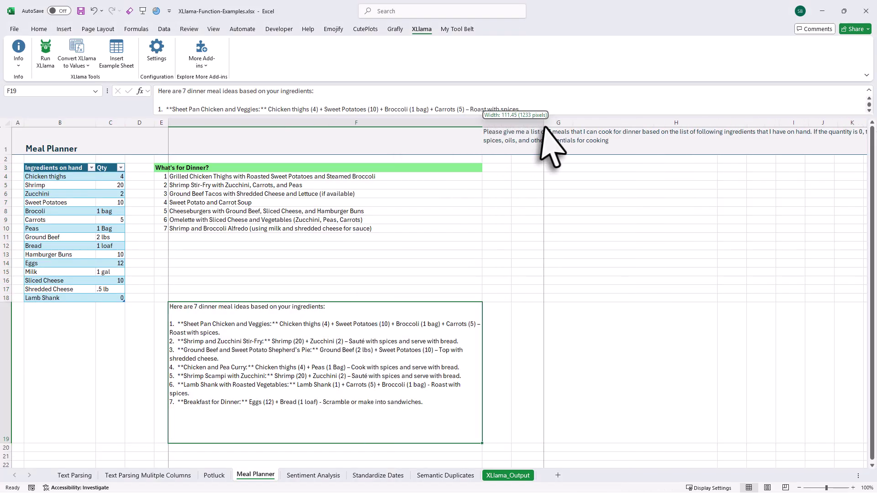
On Sentiment Analysis, review the Copilot D4 and XLlama H4 rating formulas
{"action": "left_click", "coordinate": [313, 475]}
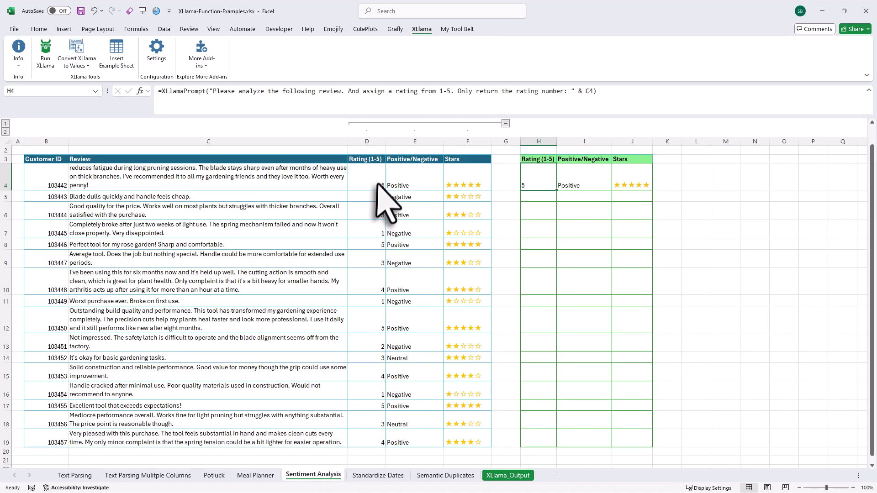
{"action": "left_click", "coordinate": [390, 91]}
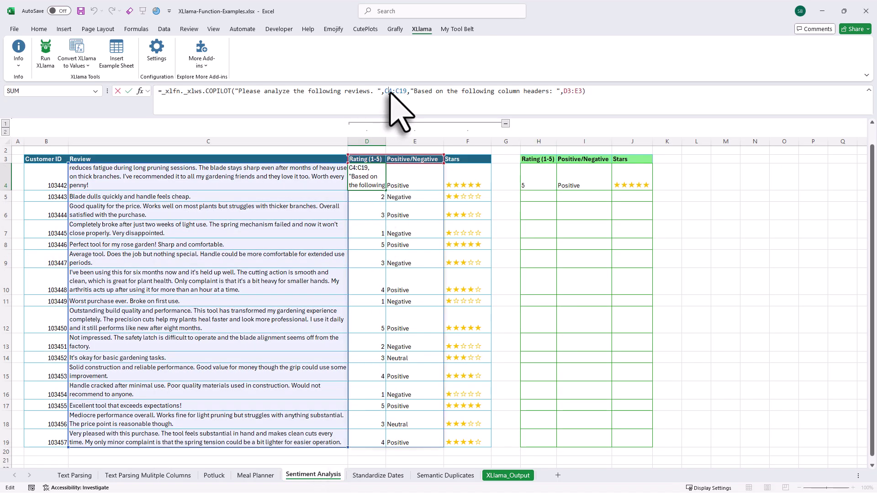
{"action": "key", "text": "Escape"}
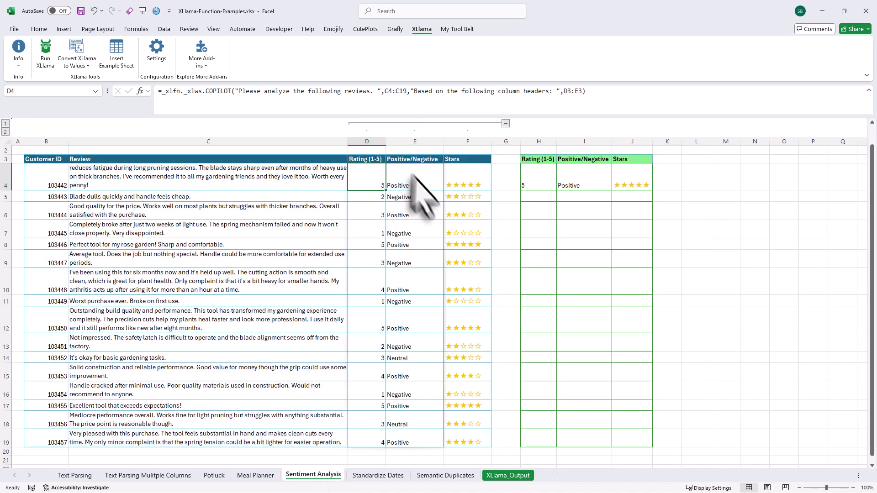
{"action": "left_click", "coordinate": [467, 183]}
{"action": "left_click", "coordinate": [538, 176]}
{"action": "left_click", "coordinate": [516, 91]}
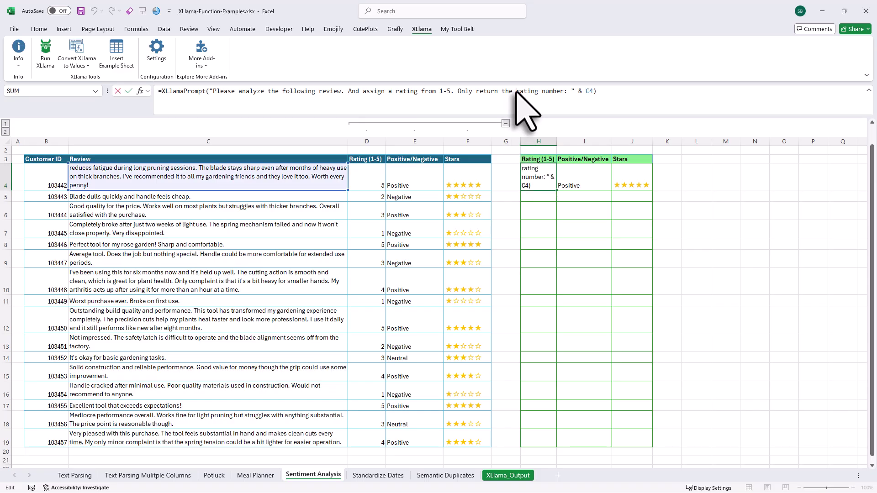
{"action": "key", "text": "Escape"}
Review the I4 and J4 formulas, then fill H4:I4 down to row 19
{"action": "left_click", "coordinate": [580, 174]}
{"action": "left_click", "coordinate": [568, 91]}
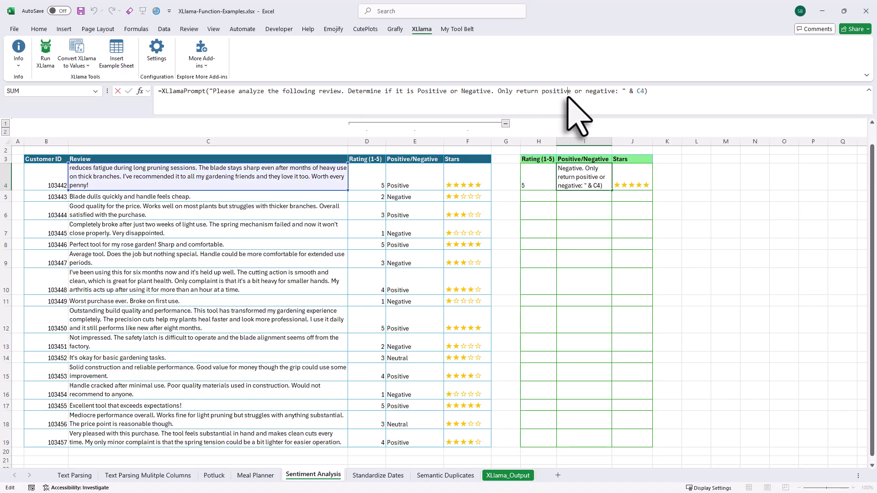
{"action": "key", "text": "Escape"}
{"action": "left_click", "coordinate": [631, 183]}
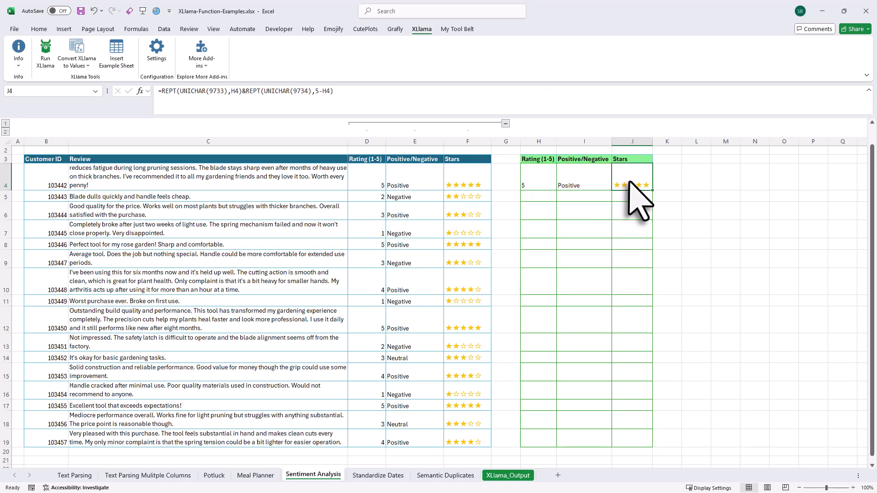
{"action": "mouse_move", "coordinate": [539, 183]}
{"action": "left_mouse_down"}
{"action": "mouse_move", "coordinate": [594, 188]}
{"action": "mouse_move", "coordinate": [602, 388]}
{"action": "left_mouse_up"}
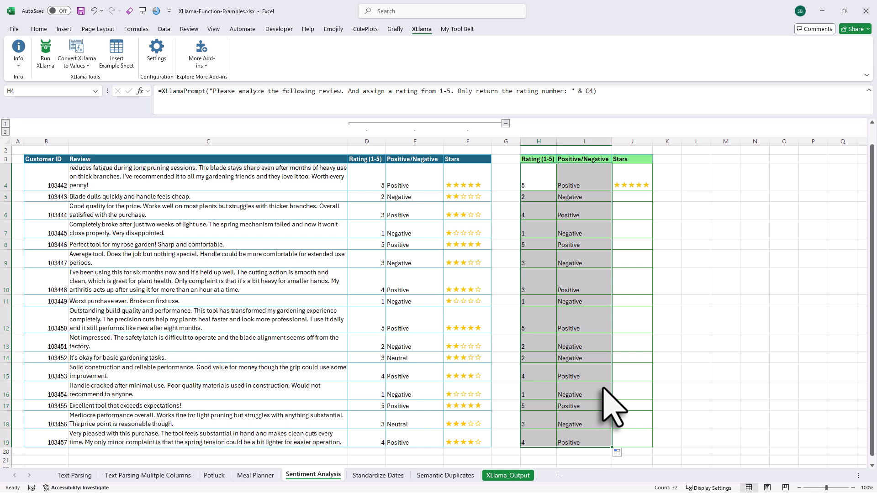
On Standardize Dates, copy the D4 MM/DD/YYYY date formula down to D28
{"action": "left_click", "coordinate": [356, 475]}
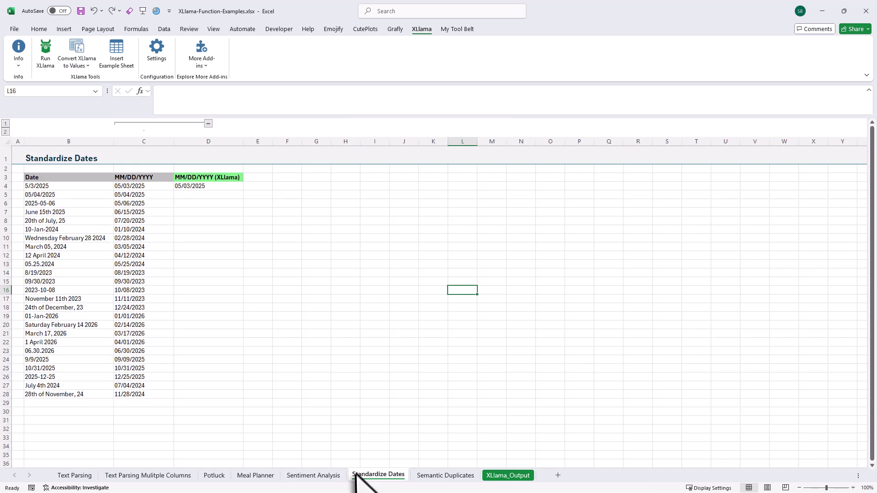
{"action": "left_click", "coordinate": [225, 189]}
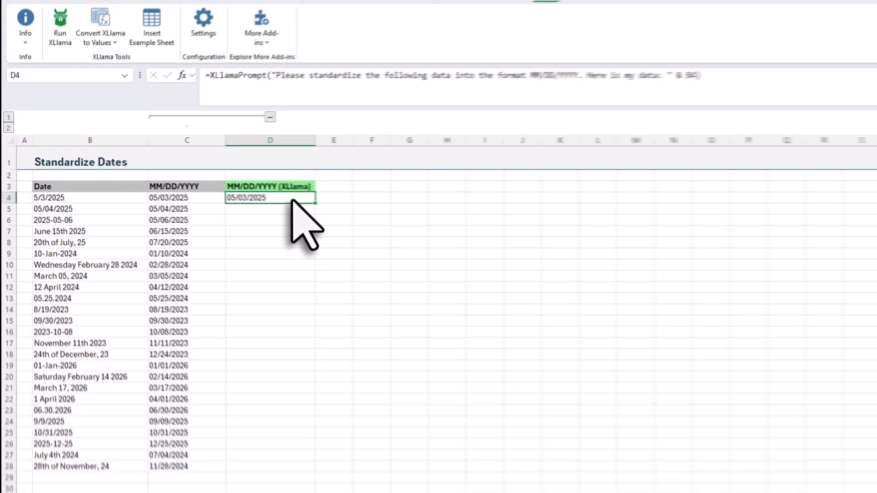
{"action": "left_click_drag", "start_coordinate": [323, 204], "coordinate": [304, 476]}
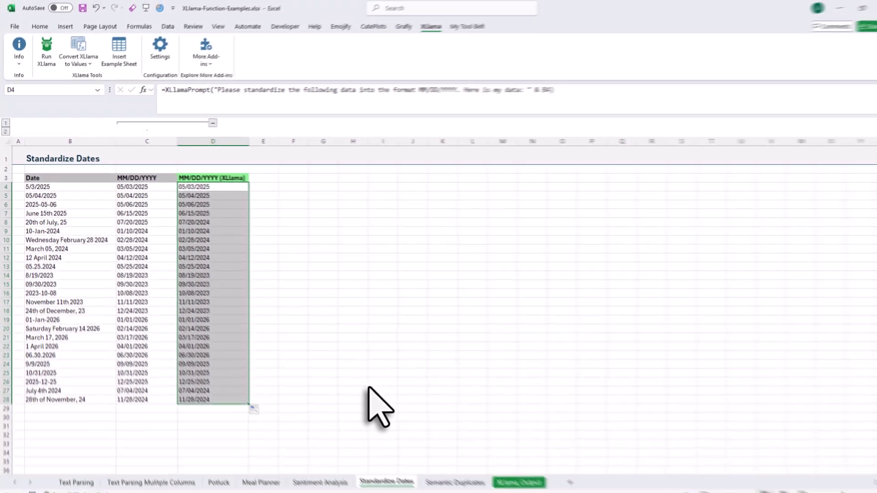
On Semantic Duplicates, inspect the Copilot standardized-name formula in C4
{"action": "left_click", "coordinate": [444, 475]}
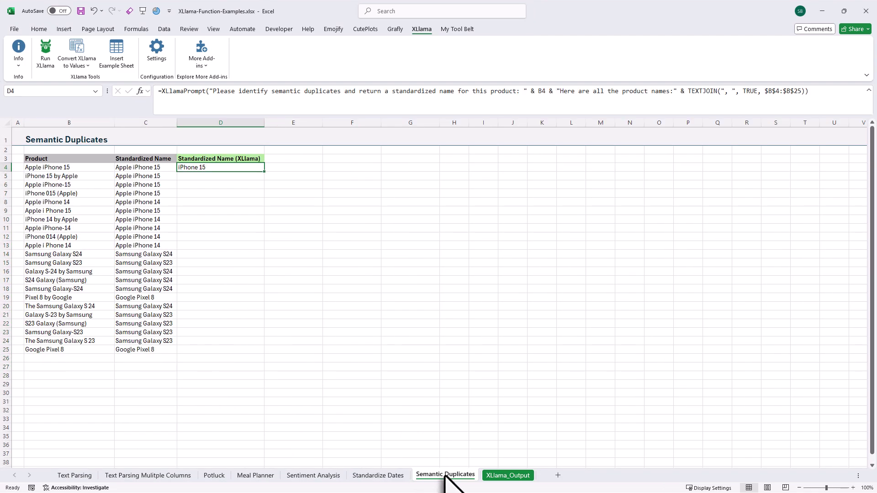
{"action": "left_click", "coordinate": [169, 168]}
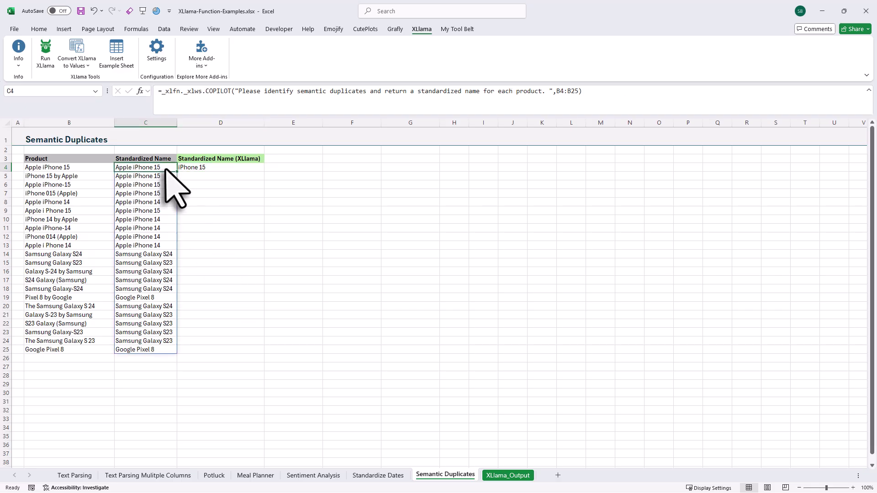
{"action": "left_click", "coordinate": [386, 91]}
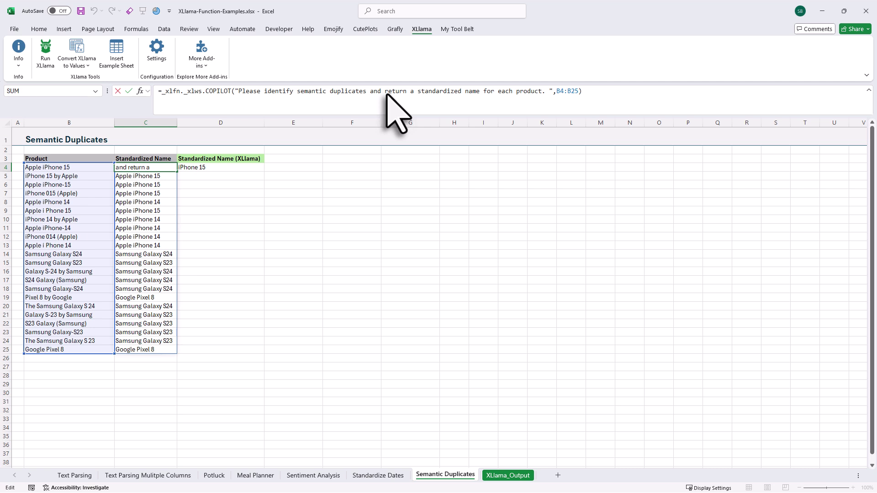
{"action": "key", "text": "Escape"}
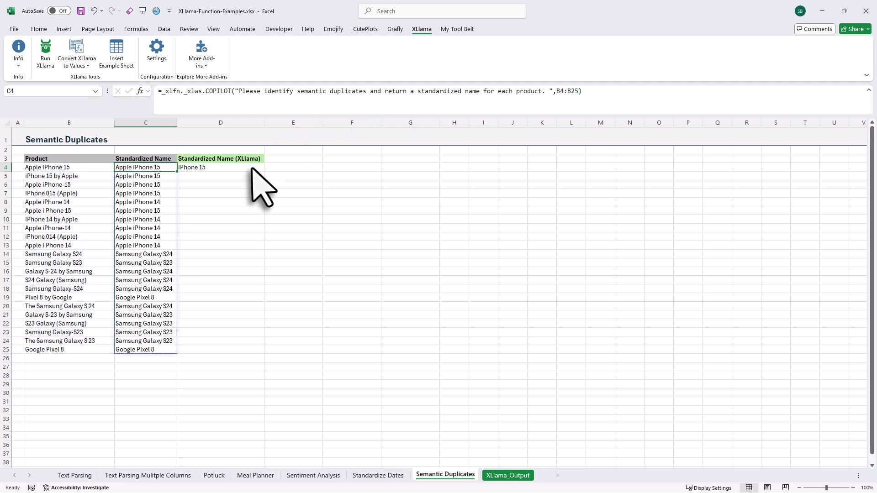
Commit D4's XLlama formula and fill it down through D25
{"action": "left_click", "coordinate": [251, 168]}
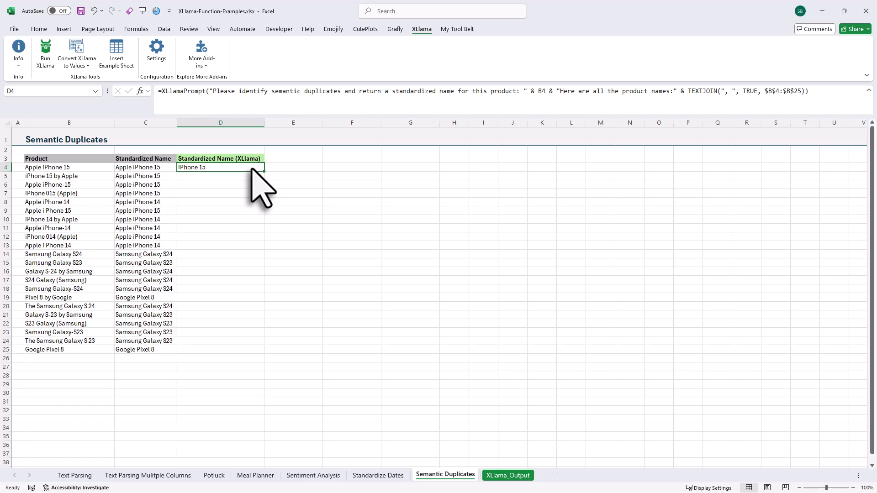
{"action": "left_click", "coordinate": [339, 91]}
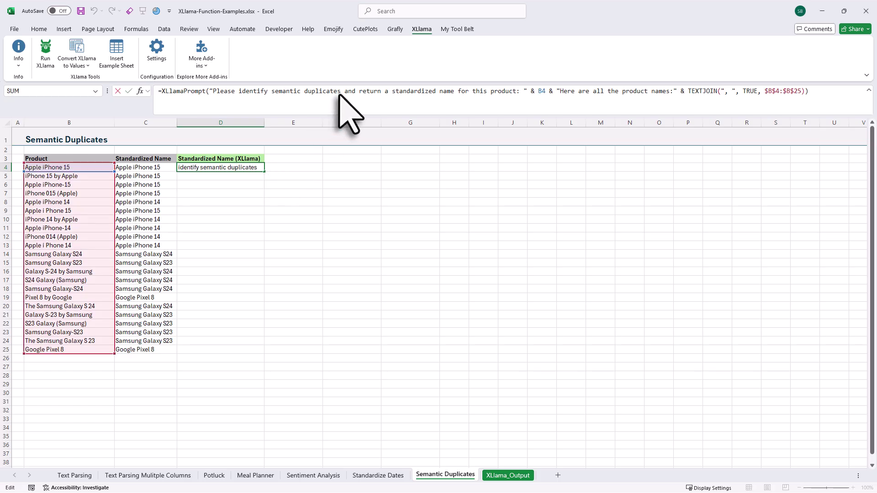
{"action": "key", "text": "ctrl+Return"}
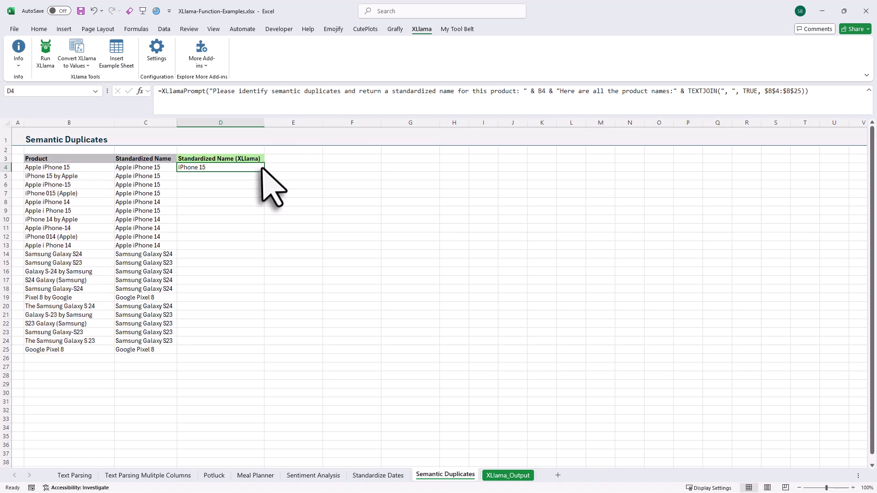
{"action": "left_click_drag", "start_coordinate": [263, 174], "coordinate": [249, 352]}
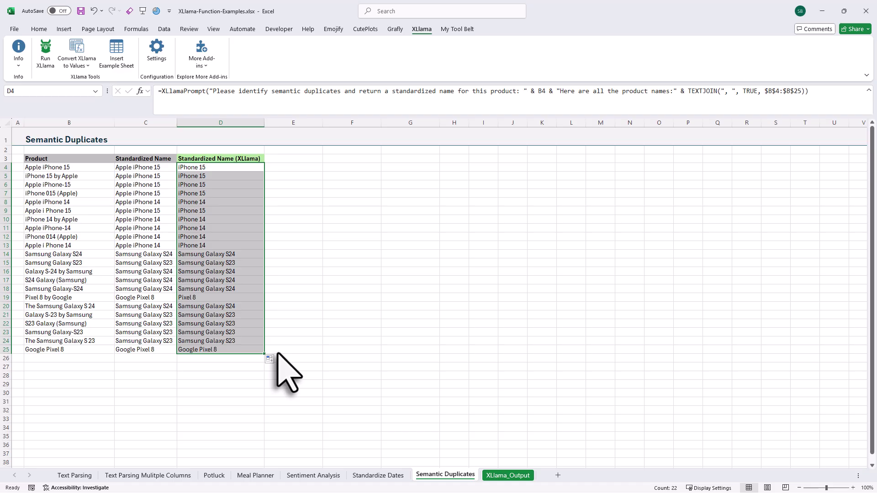
{"action": "left_click", "coordinate": [303, 351]}
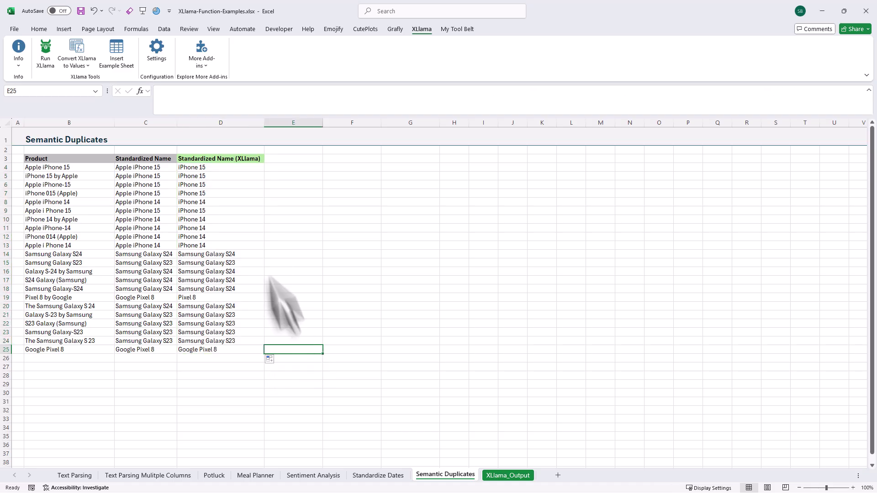
Convert the XLlama formulas in D4:D9 to values
{"action": "left_click_drag", "start_coordinate": [227, 168], "coordinate": [228, 211]}
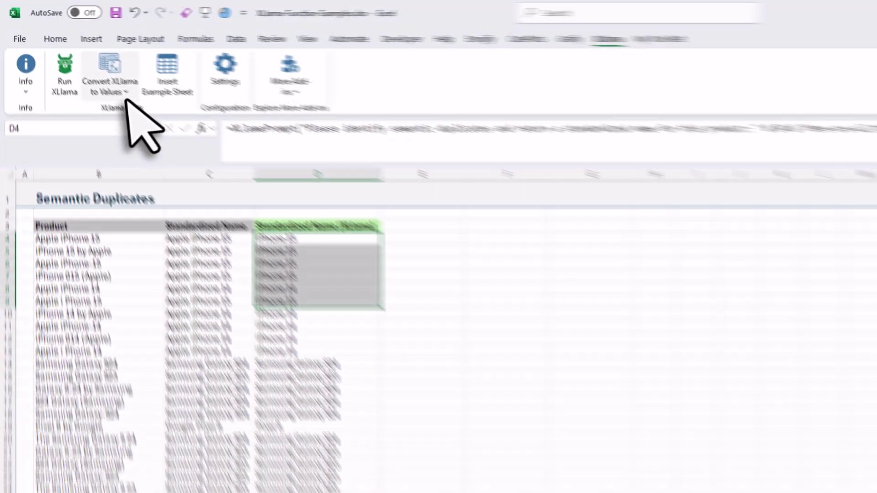
{"action": "left_click", "coordinate": [84, 65]}
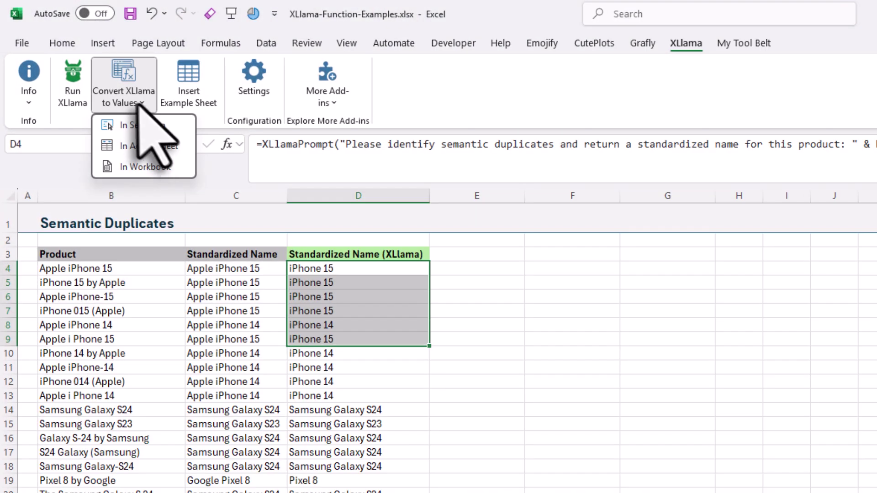
{"action": "left_click", "coordinate": [151, 125]}
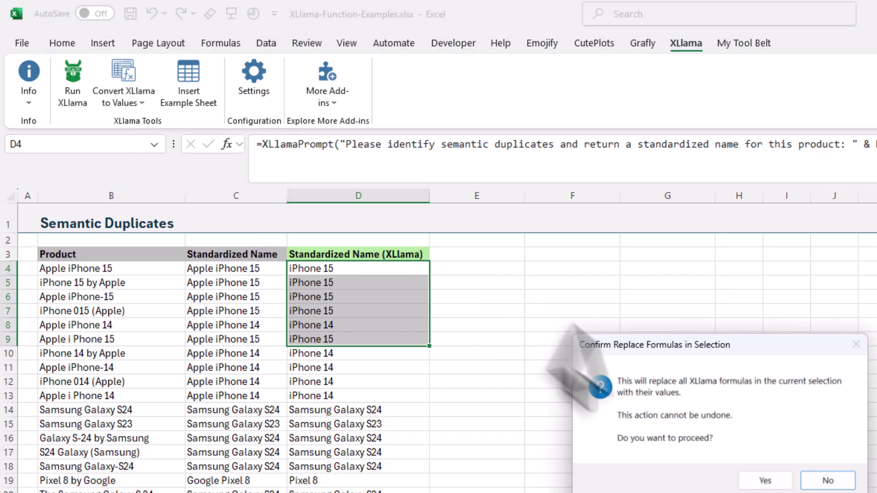
{"action": "left_click", "coordinate": [766, 480]}
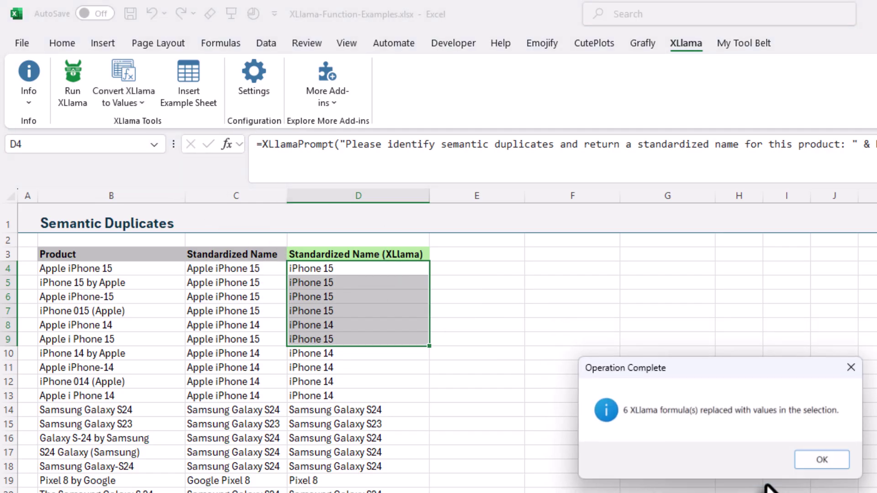
{"action": "left_click", "coordinate": [824, 463]}
Convert the D10 XLlama formula to a value
{"action": "left_click", "coordinate": [372, 273]}
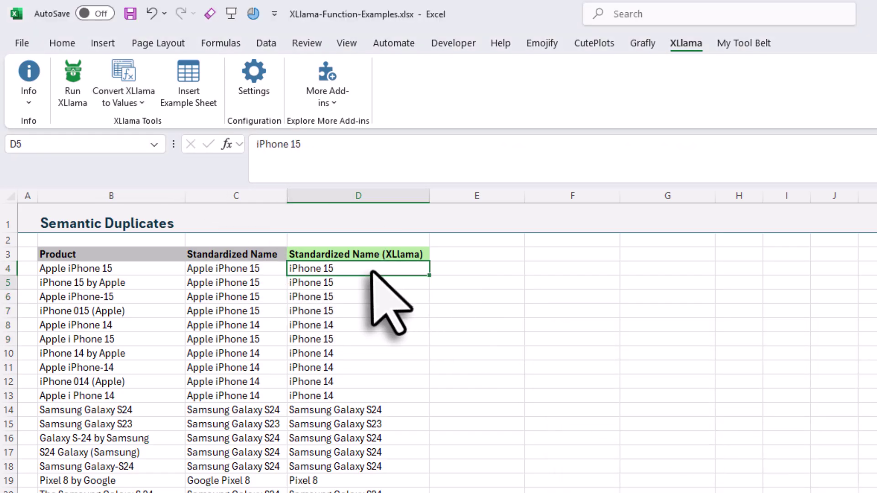
{"action": "key", "text": "Down"}
{"action": "key", "text": "Down"}
{"action": "key", "text": "Down"}
{"action": "key", "text": "Down"}
{"action": "left_click", "coordinate": [146, 106]}
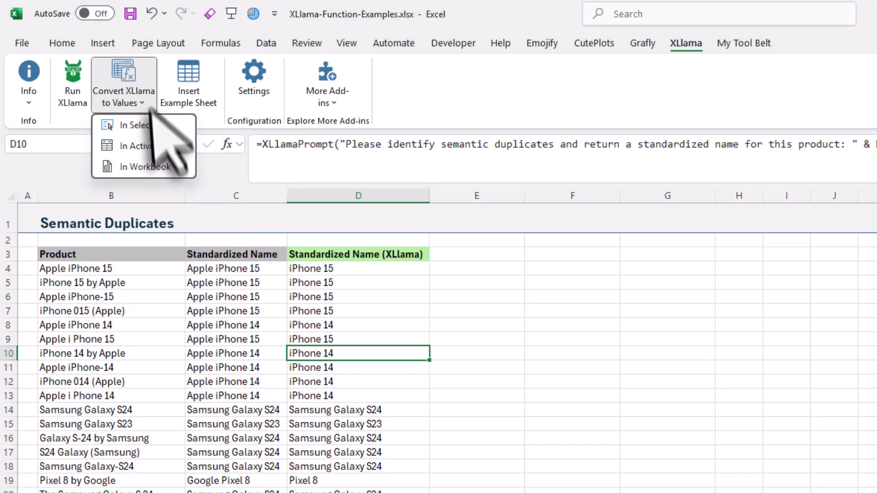
{"action": "left_click", "coordinate": [153, 146]}
{"action": "left_click", "coordinate": [767, 480]}
{"action": "left_click", "coordinate": [836, 458]}
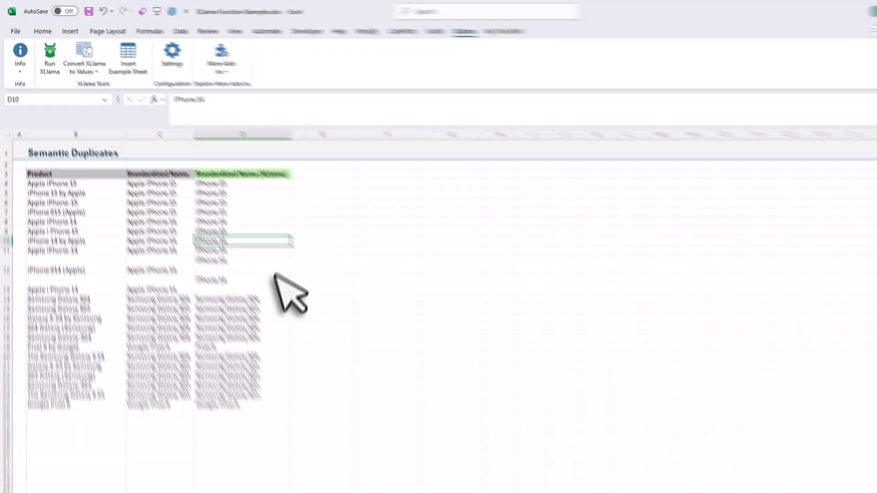
Convert all remaining XLlama formulas in the workbook to values, 101 replaced
{"action": "left_click", "coordinate": [247, 244]}
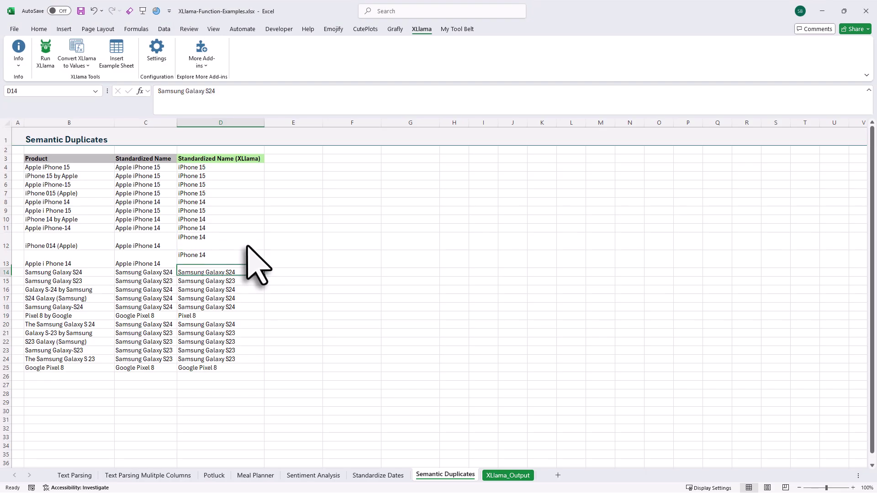
{"action": "left_click", "coordinate": [76, 66]}
{"action": "left_click", "coordinate": [94, 106]}
{"action": "left_click", "coordinate": [462, 296]}
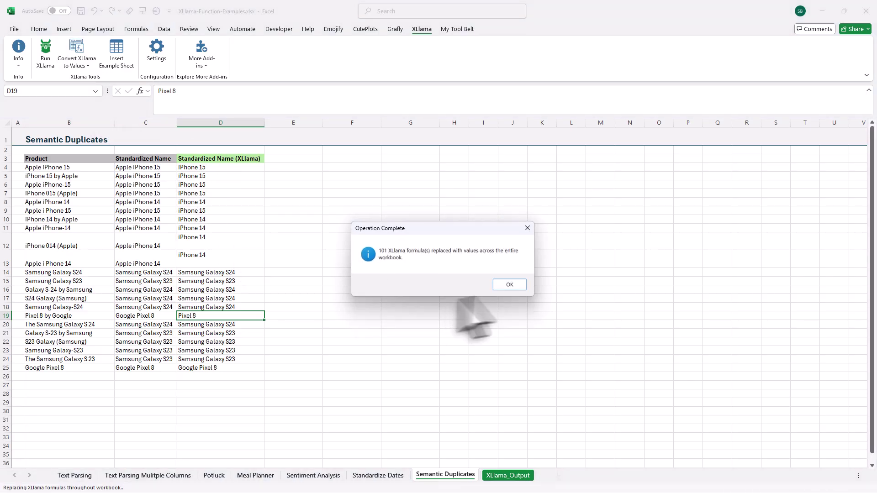
{"action": "left_click", "coordinate": [505, 284]}
{"action": "left_click", "coordinate": [441, 314]}
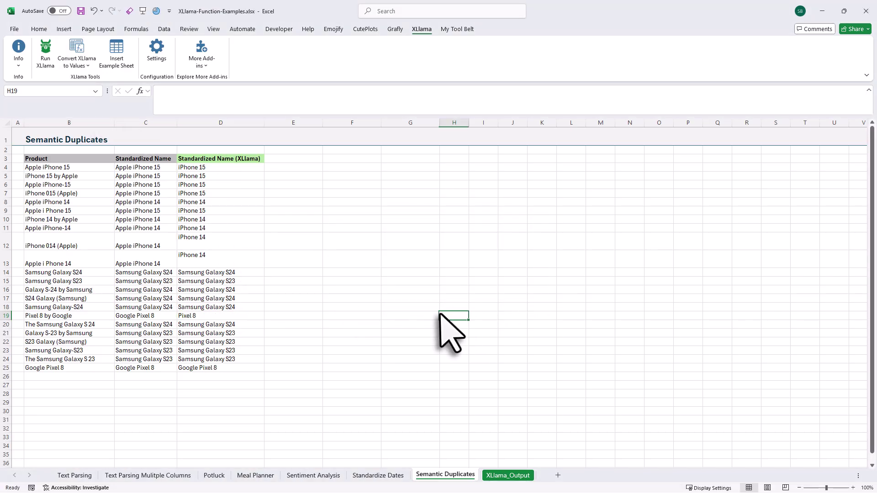
Open XLlama Settings and follow Install More Models to Ollama's model library
{"action": "left_click", "coordinate": [156, 49]}
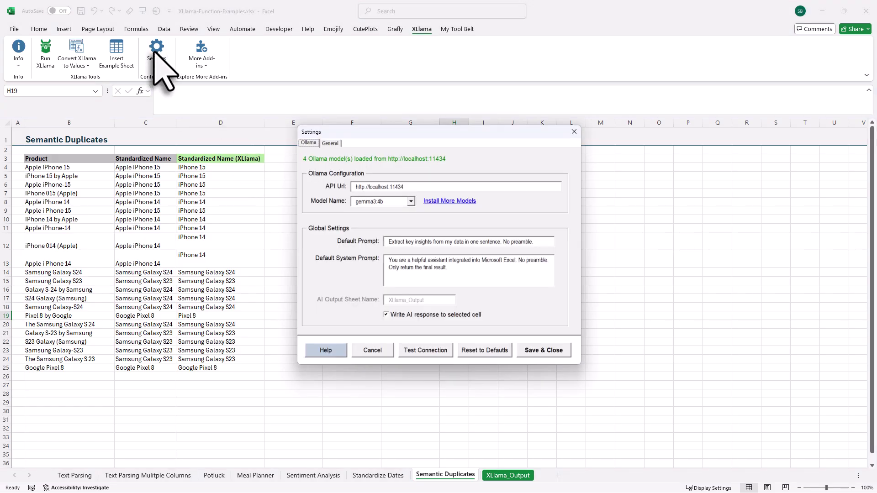
{"action": "left_click", "coordinate": [434, 202]}
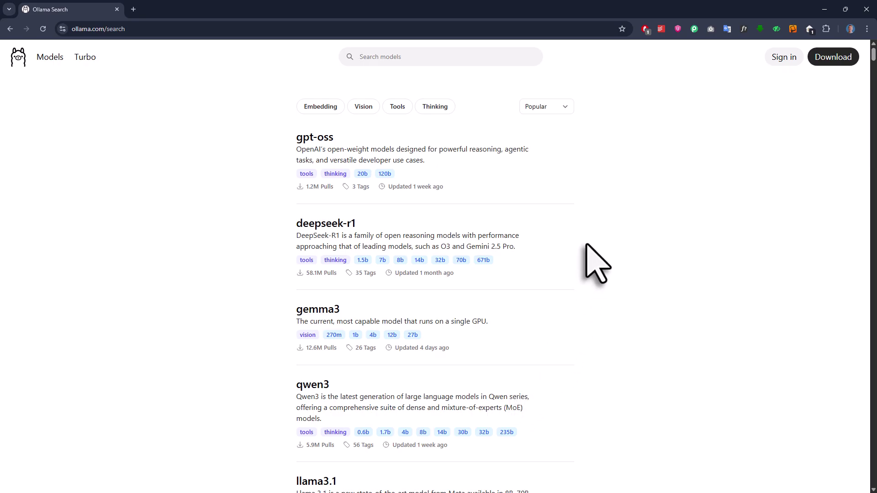
Browse down Ollama's popular models list, then go back to the XLlama product page
{"action": "scroll", "coordinate": [586, 245], "scroll_direction": "down", "scroll_amount": 1}
{"action": "scroll", "coordinate": [587, 244], "scroll_direction": "down", "scroll_amount": 1}
{"action": "scroll", "coordinate": [587, 245], "scroll_direction": "down", "scroll_amount": 1}
{"action": "scroll", "coordinate": [587, 244], "scroll_direction": "down", "scroll_amount": 2}
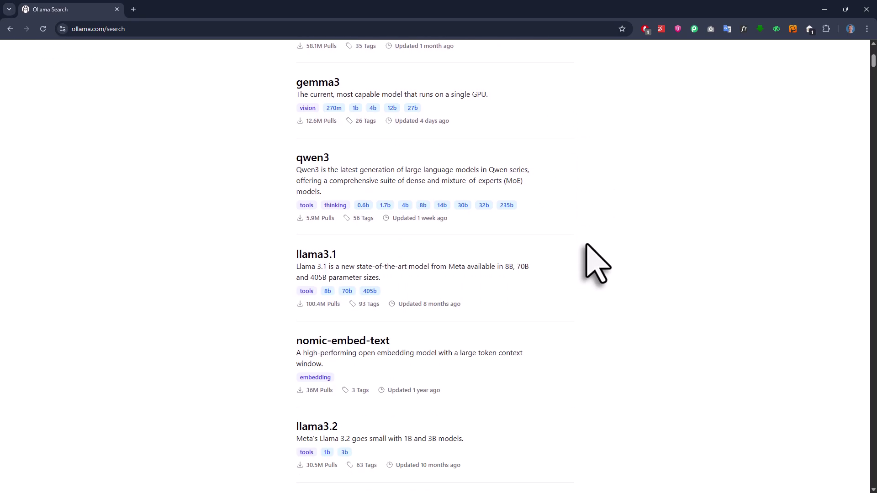
{"action": "scroll", "coordinate": [586, 245], "scroll_direction": "down", "scroll_amount": 4}
{"action": "scroll", "coordinate": [586, 245], "scroll_direction": "down", "scroll_amount": 3}
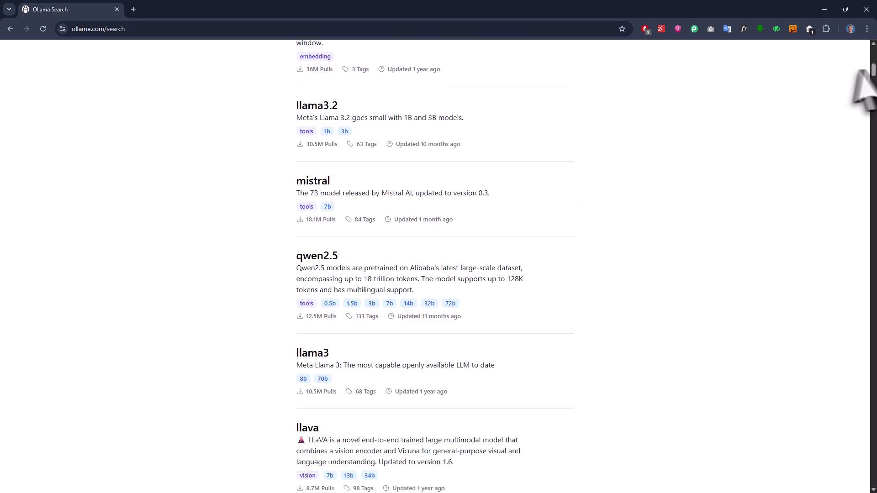
{"action": "left_click_drag", "start_coordinate": [872, 70], "coordinate": [872, 110]}
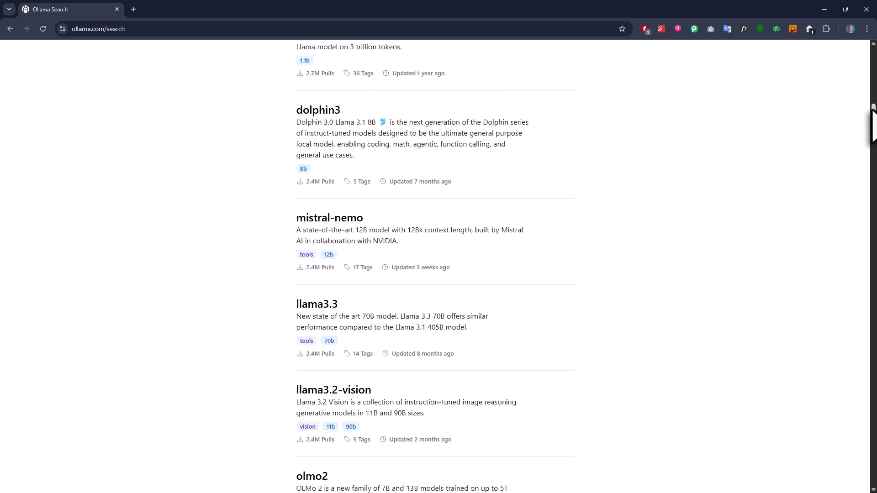
{"action": "left_click", "coordinate": [10, 29]}
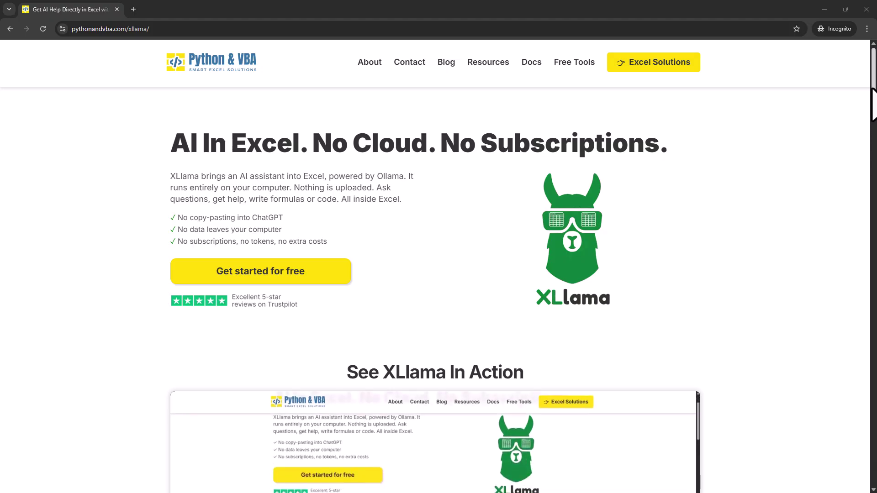
Scroll the XLlama product page down past the See XLlama In Action video
{"action": "scroll", "coordinate": [662, 484], "scroll_direction": "down", "scroll_amount": 3}
{"action": "scroll", "coordinate": [871, 115], "scroll_direction": "down", "scroll_amount": 2}
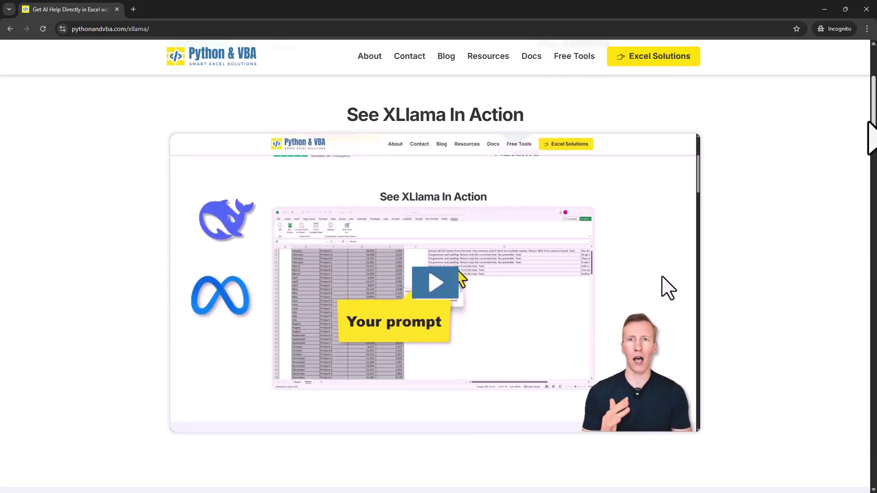
{"action": "left_click_drag", "start_coordinate": [870, 125], "coordinate": [851, 307]}
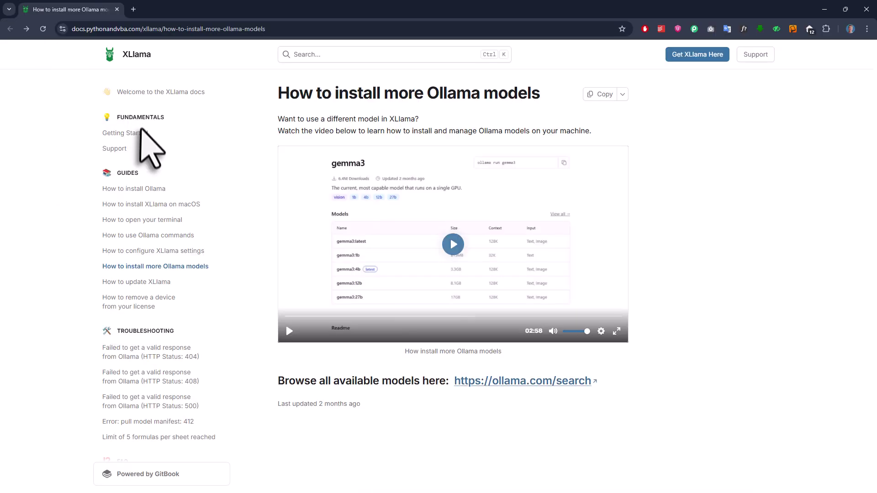
Open the Getting Started docs page and play its setup video
{"action": "left_click", "coordinate": [120, 133]}
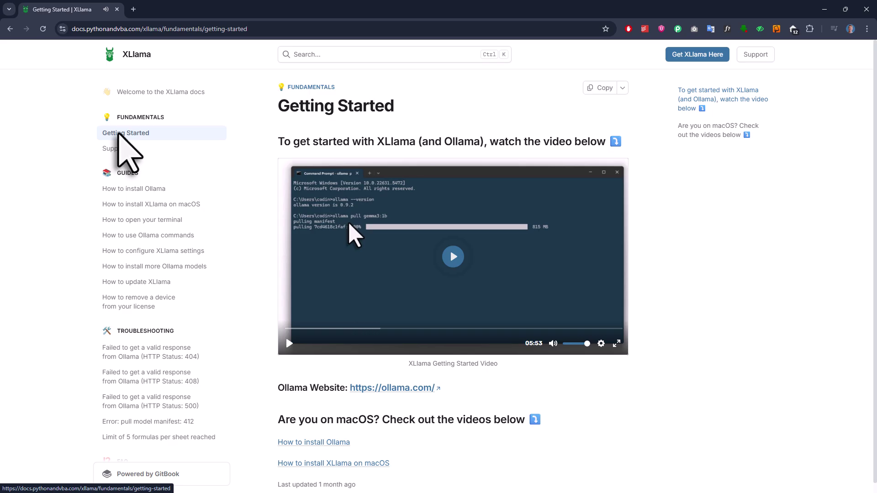
{"action": "left_click", "coordinate": [453, 256]}
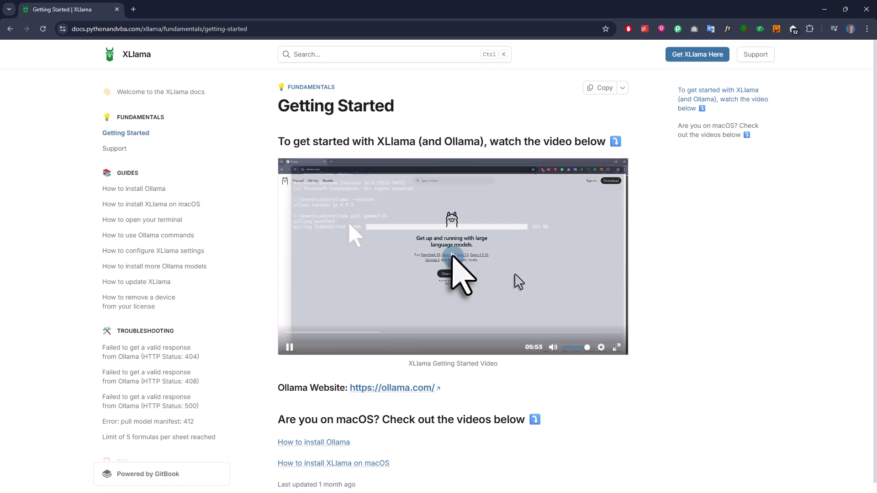